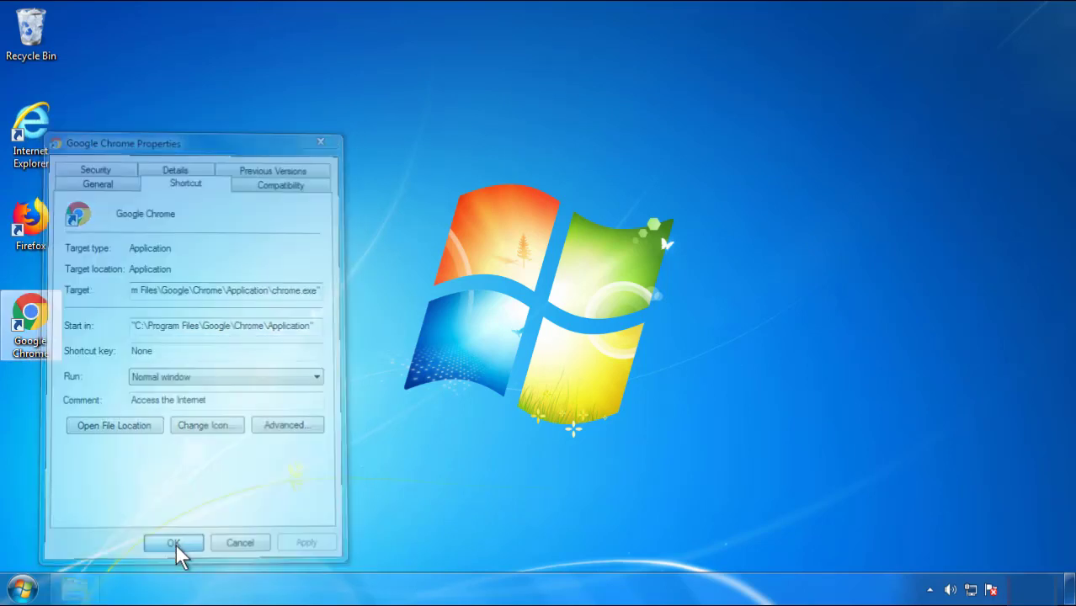
- Close the Google Chrome shortcut's Properties dialog after confirming its target is chrome.exe
left_click(22, 590)
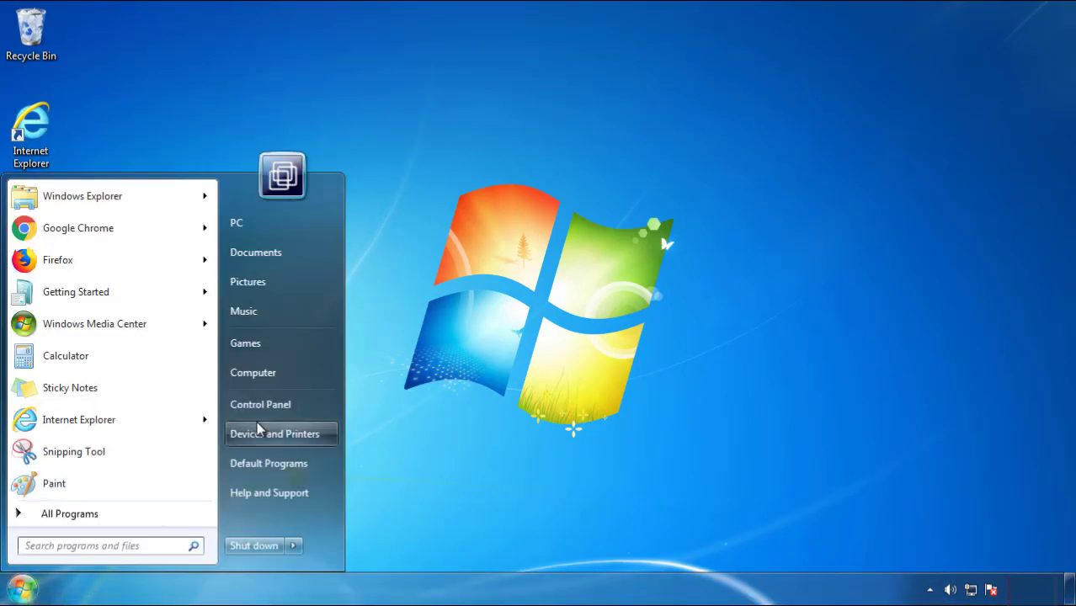
- Open Control Panel's installed programs list and sort it by install date, newest first
left_click(270, 402)
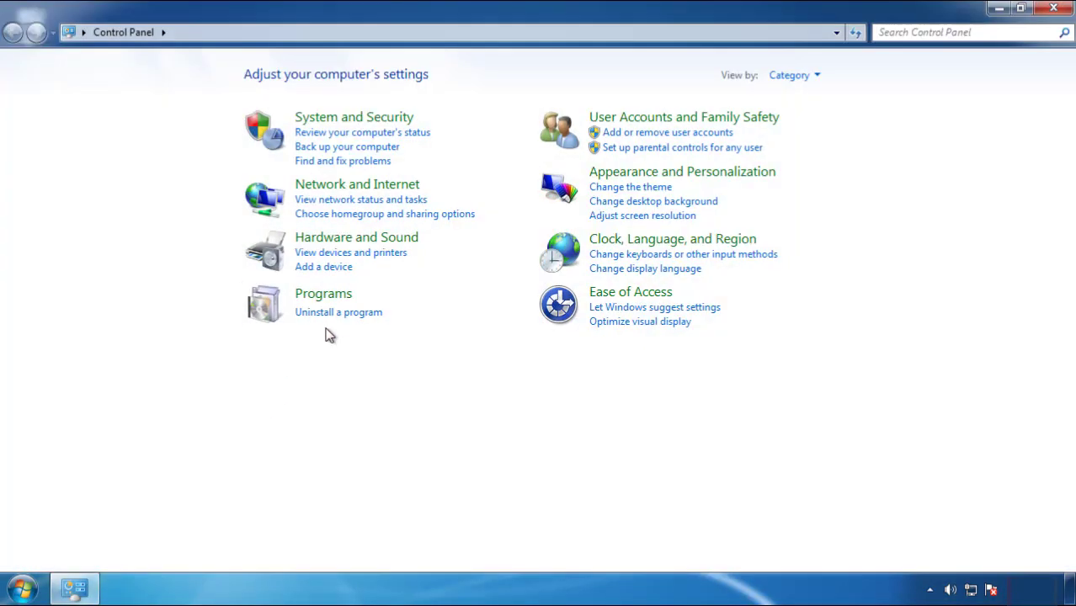
left_click(337, 314)
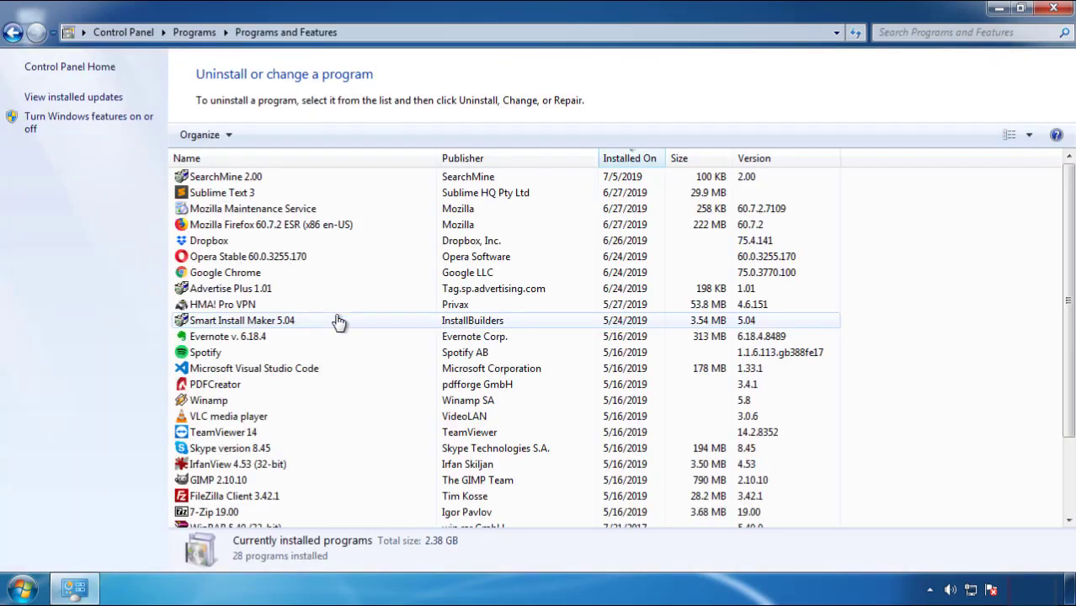
left_click(631, 160)
left_click(624, 160)
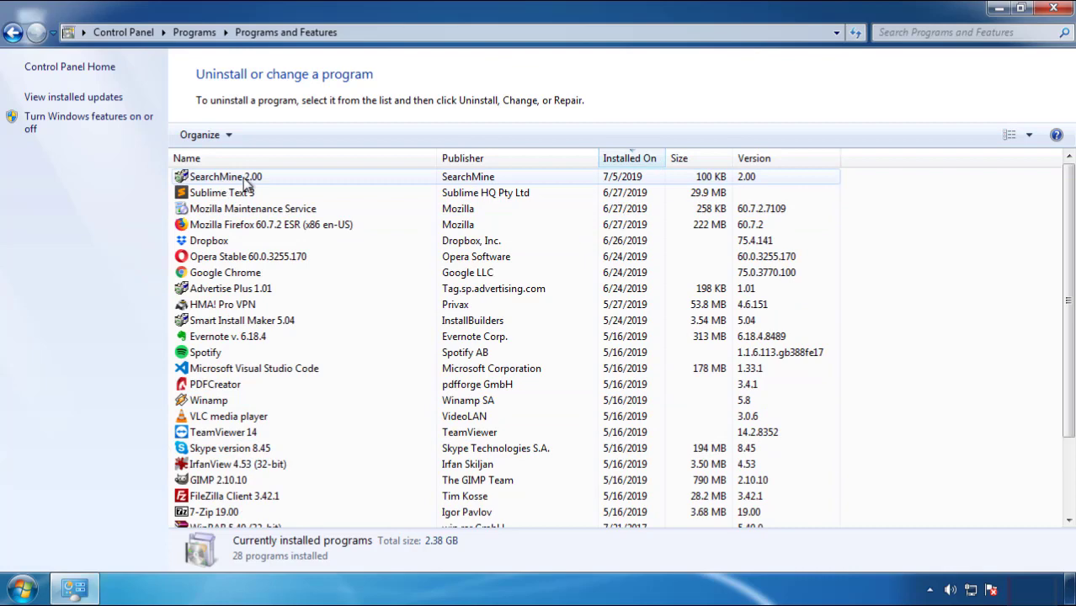
- Uninstall SearchMine 2.00 and close the Programs and Features window
left_click(225, 180)
left_click(268, 136)
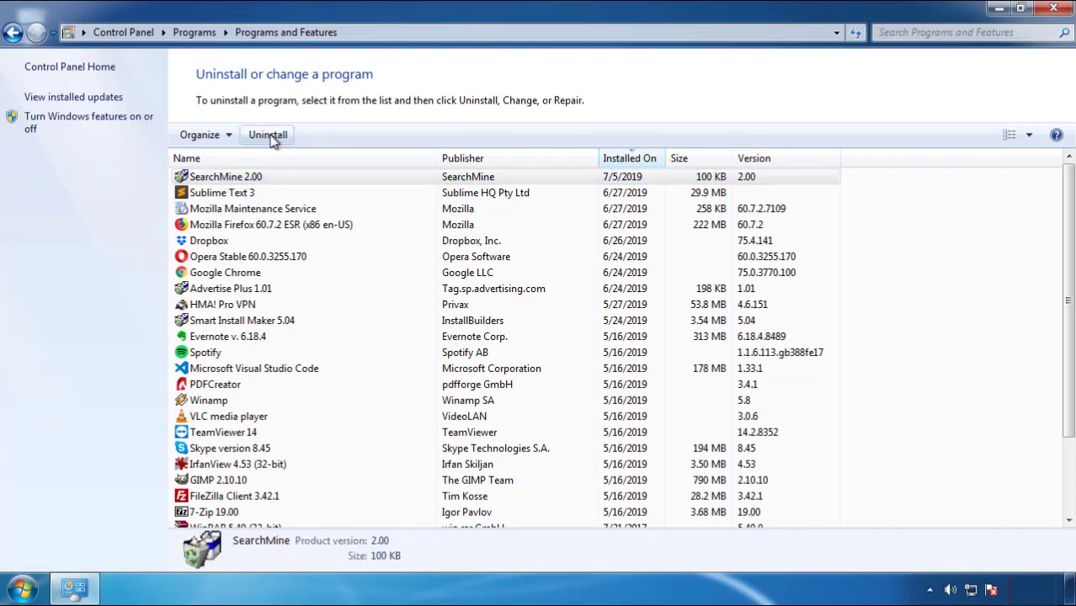
left_click(625, 445)
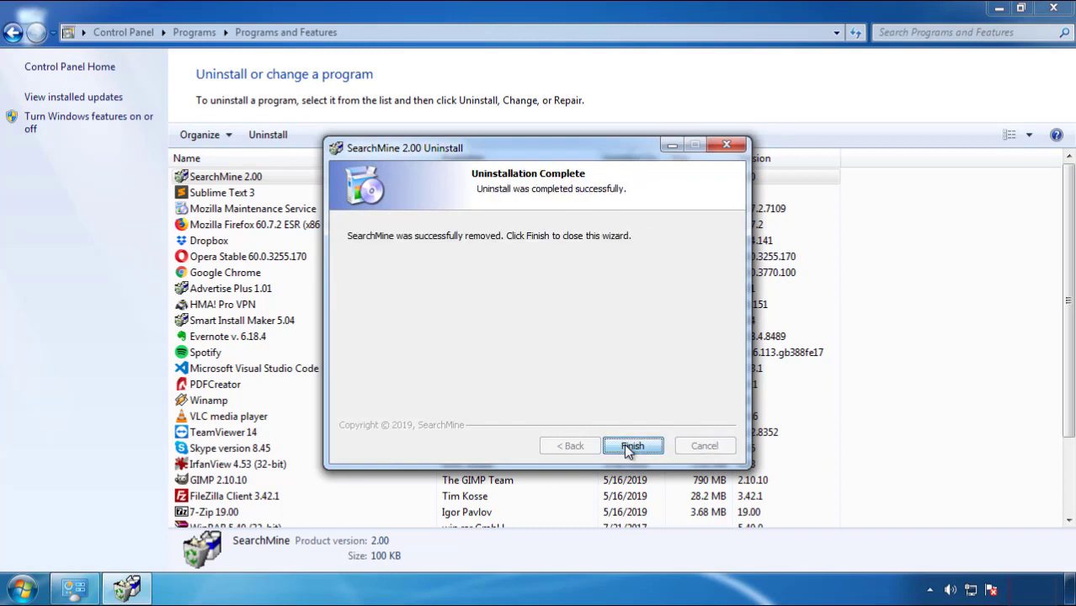
left_click(629, 446)
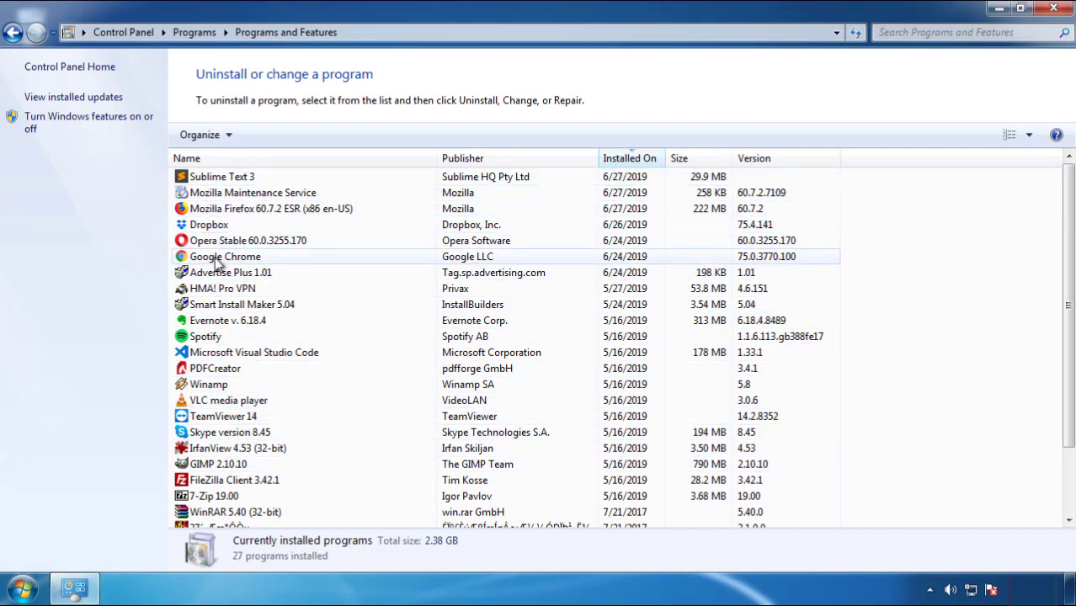
left_click(1056, 10)
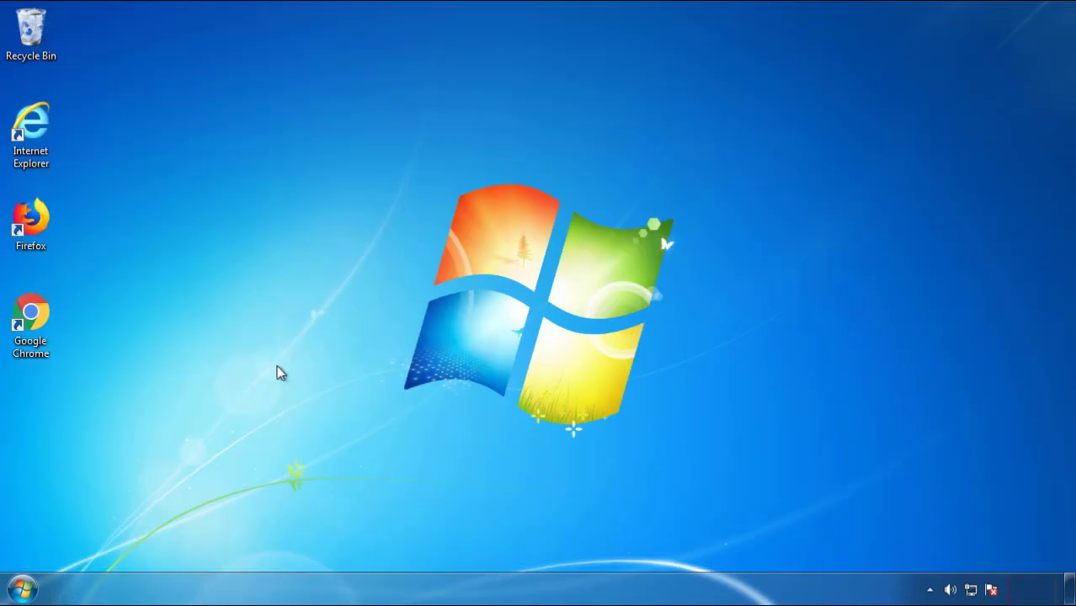
- Restart the PC and choose Safe Mode from the Advanced Boot Options
left_click(21, 589)
mouse_move(290, 547)
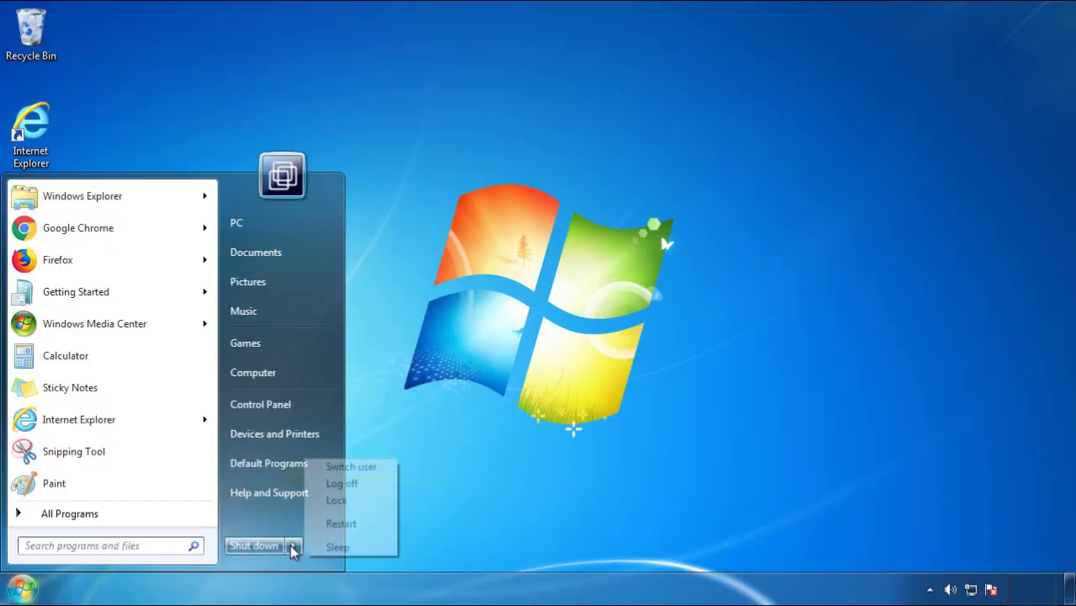
left_click(559, 459)
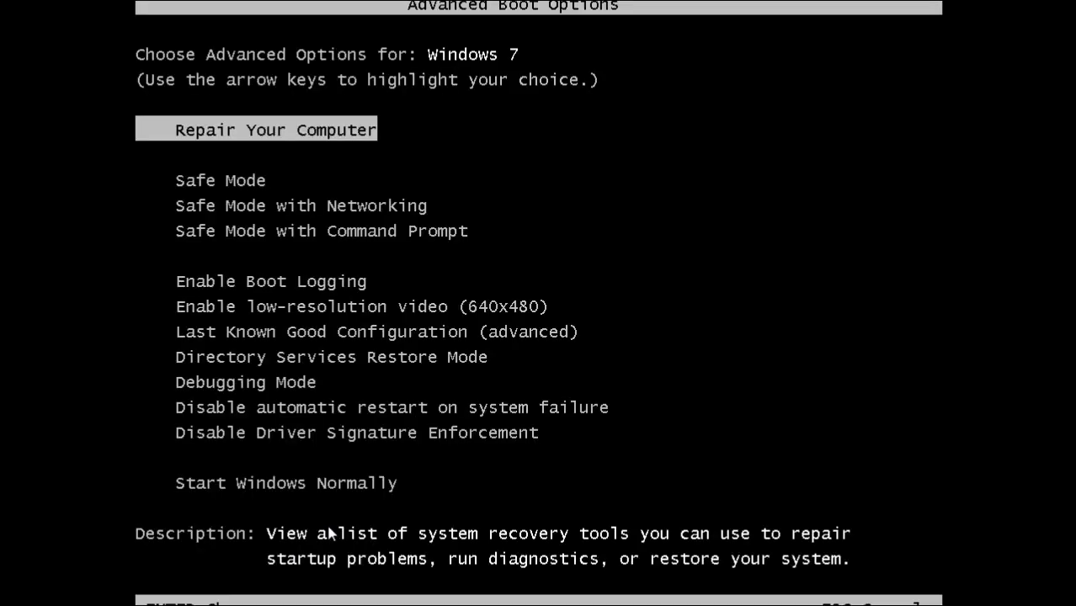
key("Down")
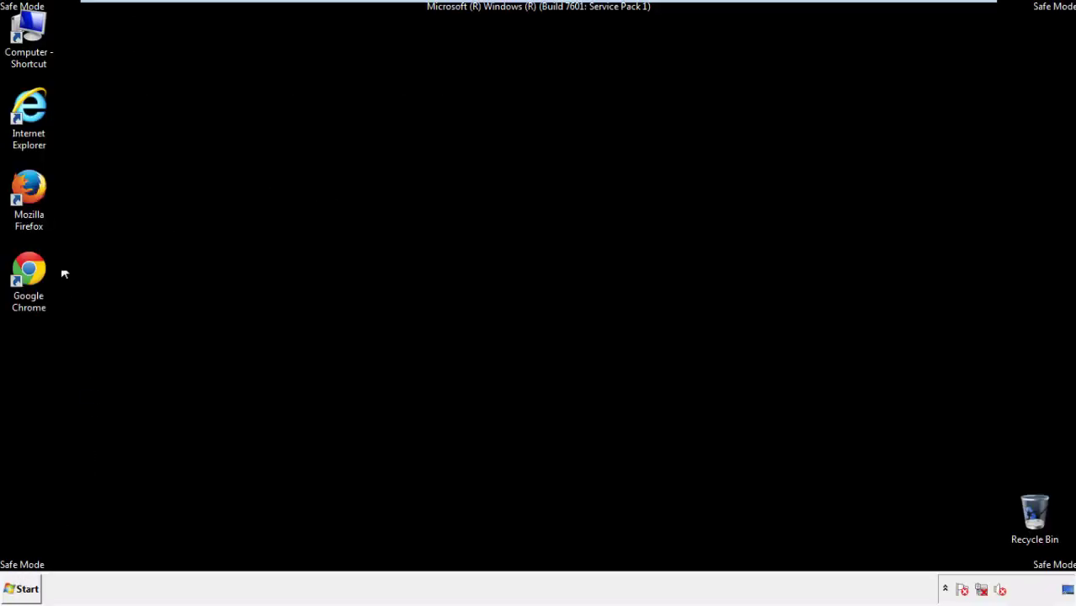
- Launch Firefox, decline the default-browser prompt, and keep the menu bar visible
double_click(39, 196)
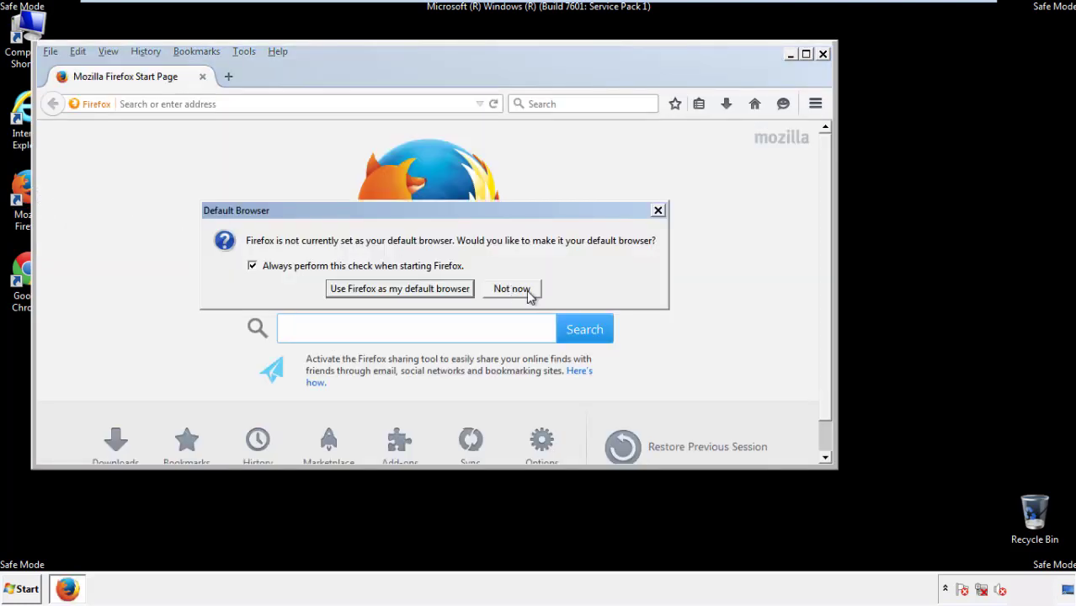
left_click(524, 290)
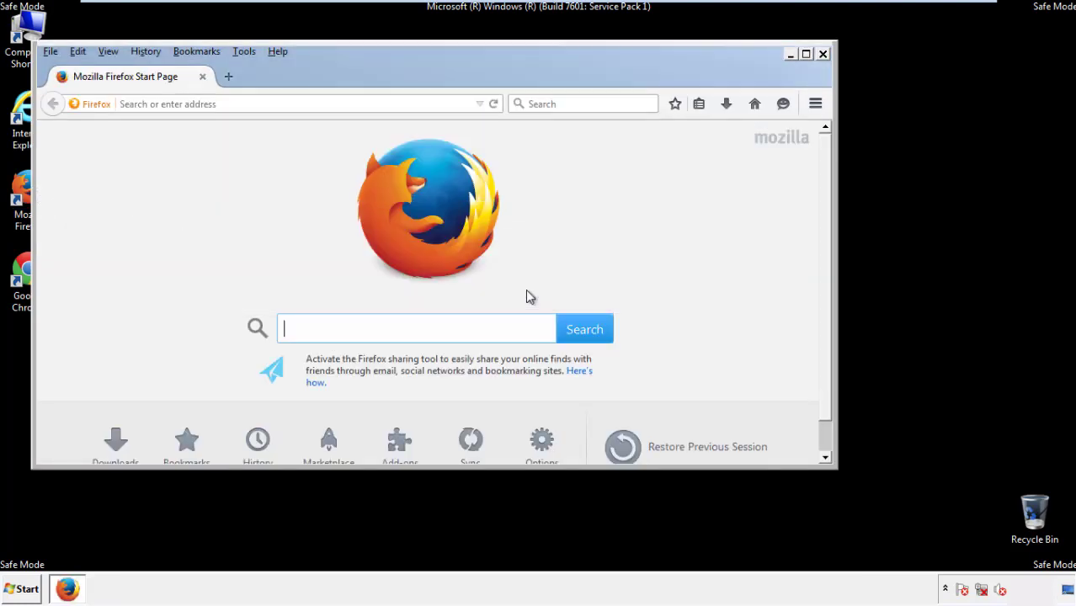
right_click(333, 74)
left_click(359, 126)
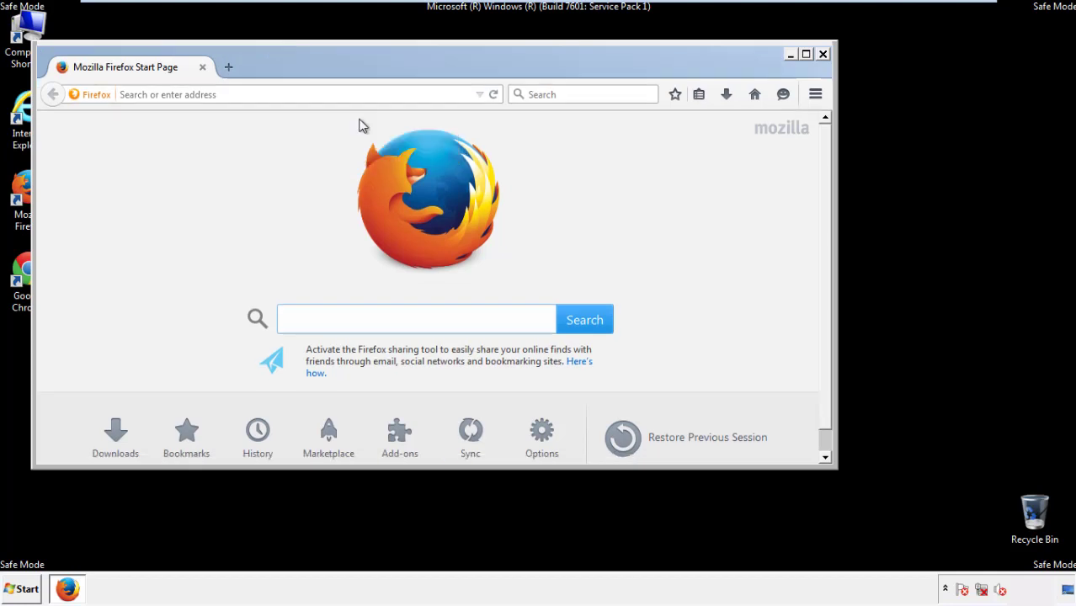
right_click(337, 68)
left_click(362, 132)
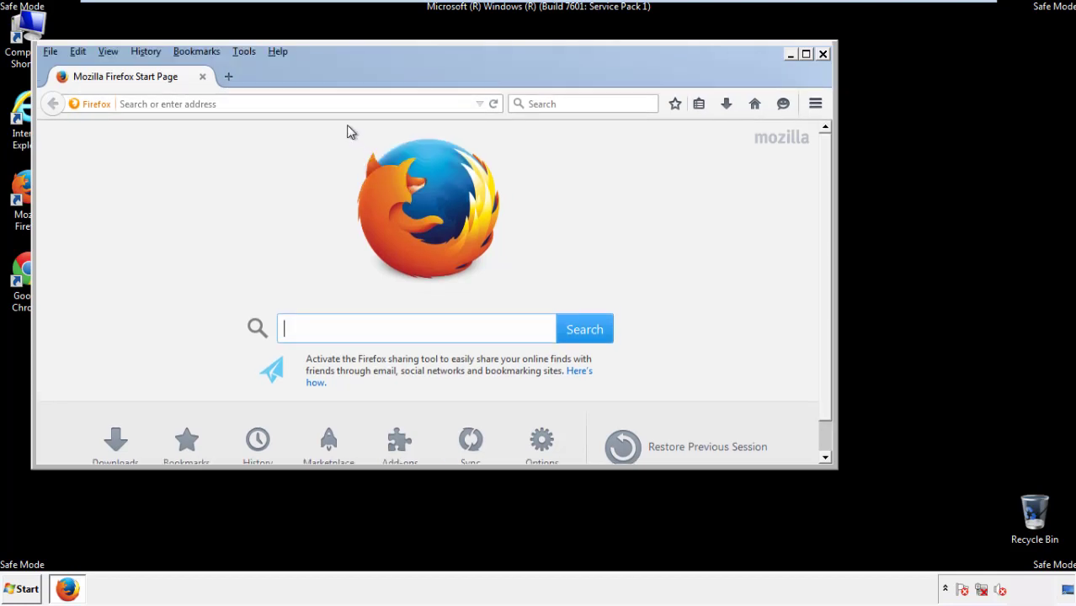
- Clear Firefox's history, cookies, cache, logins, offline data and site preferences for Everything
left_click(150, 52)
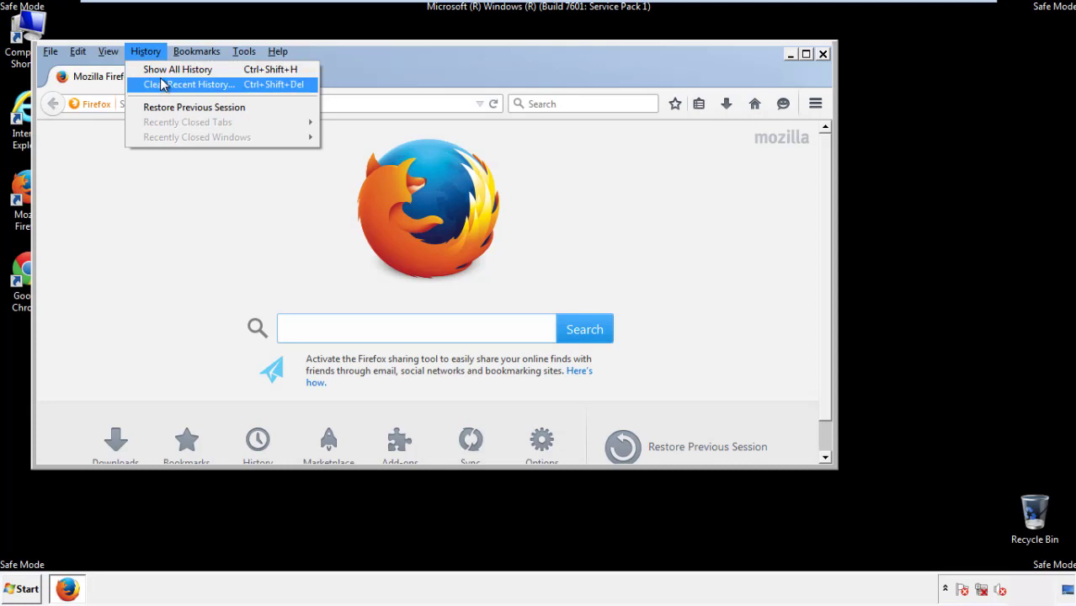
left_click(162, 85)
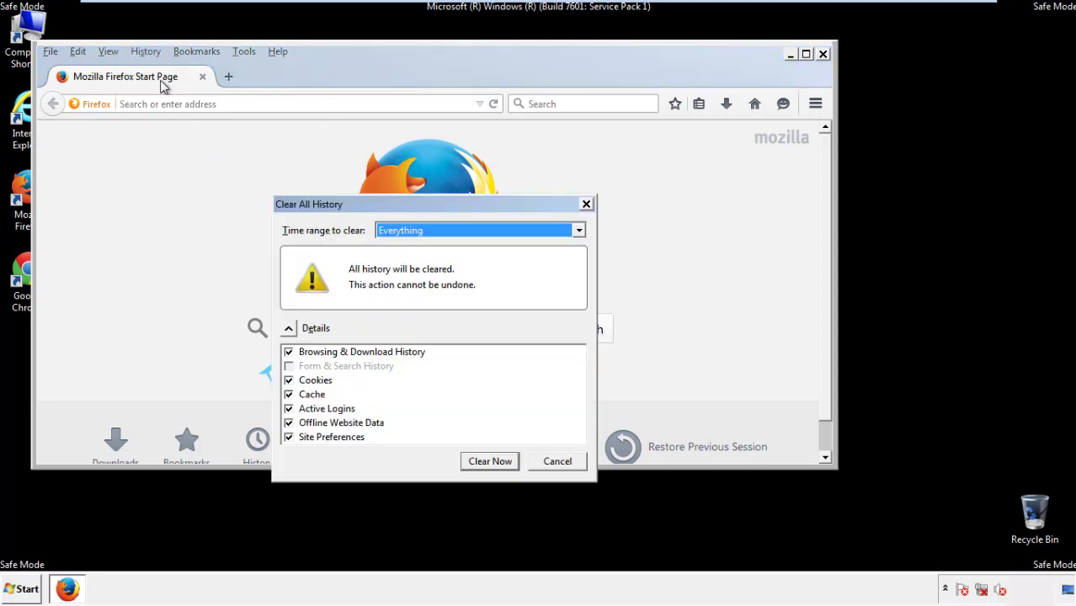
left_click(400, 233)
left_click(403, 317)
left_click(289, 422)
left_click(289, 422)
left_click(288, 439)
left_click(289, 439)
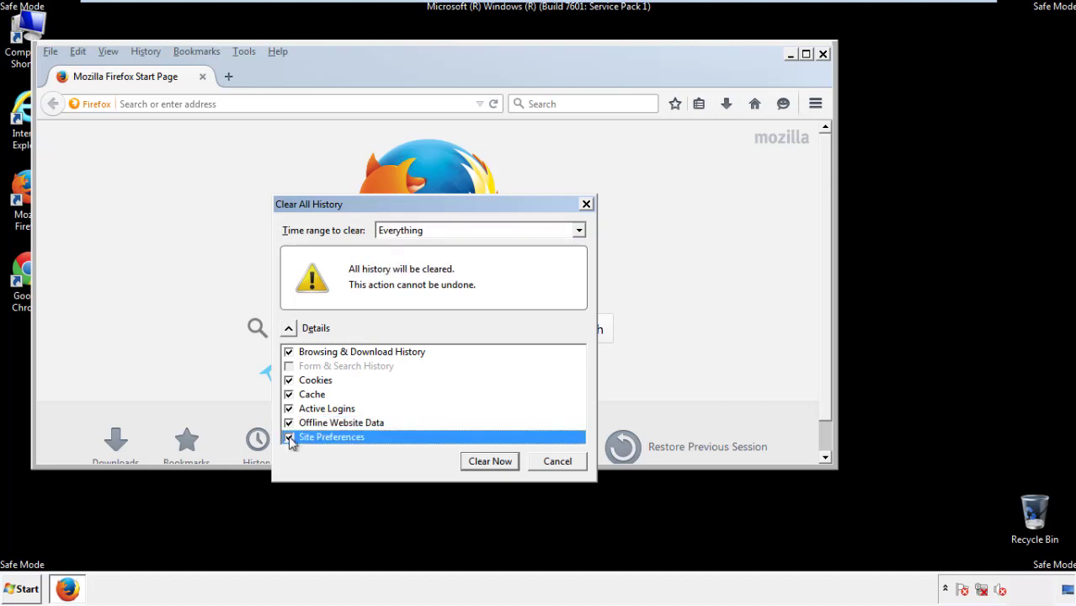
left_click(489, 463)
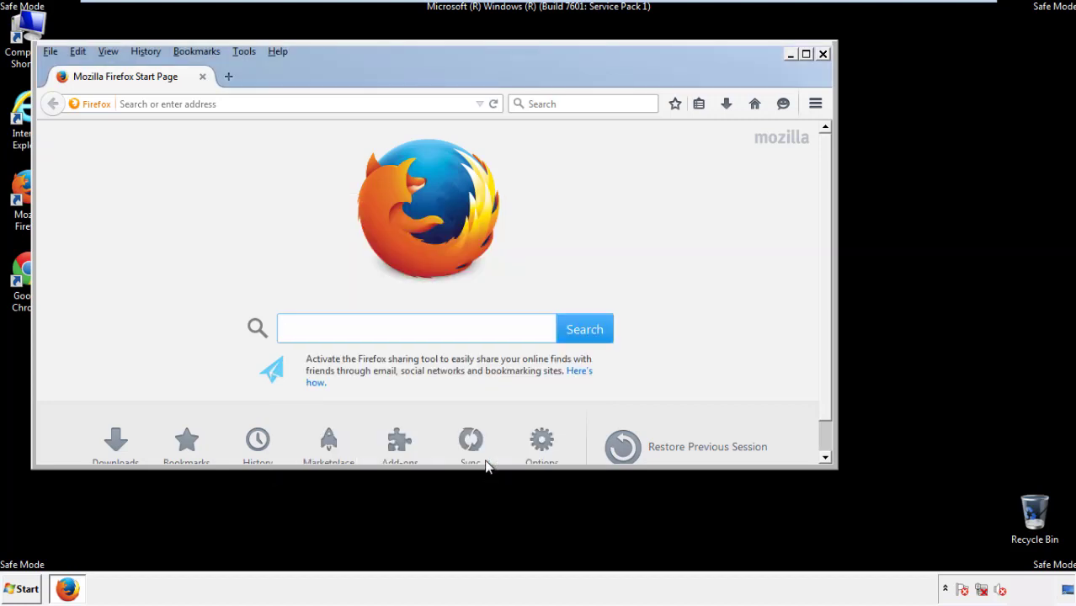
- Refresh Firefox from Troubleshooting Information, finish the import, decline default-browser, and close it
left_click(278, 53)
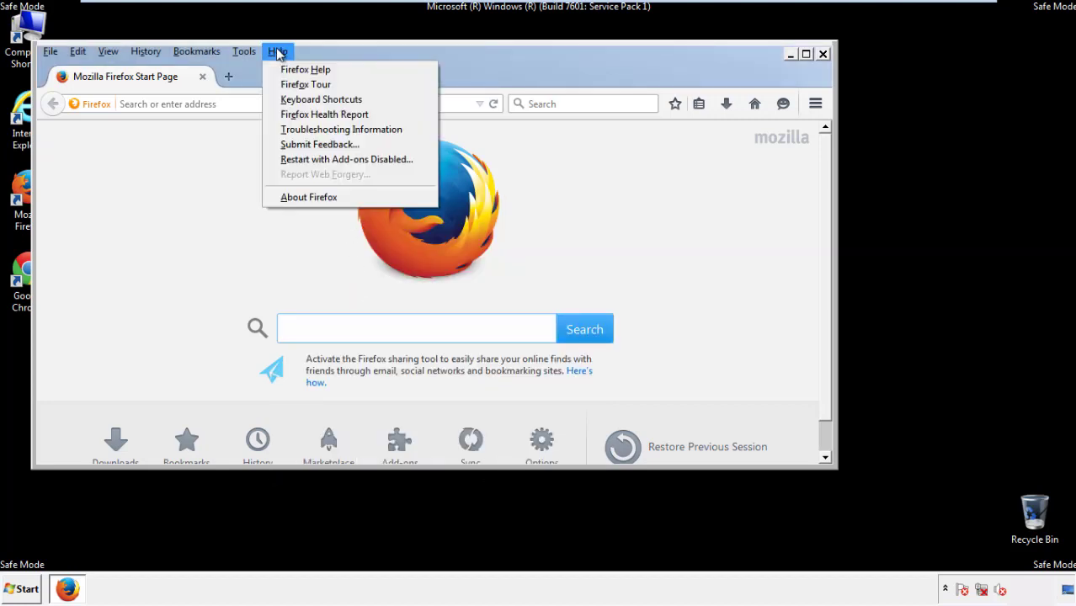
left_click(312, 130)
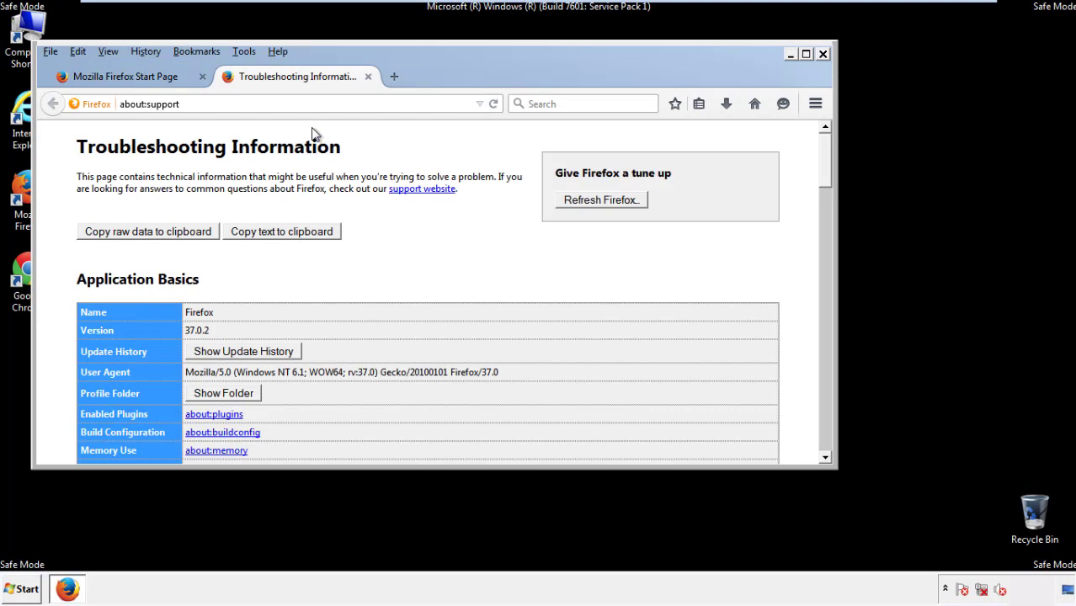
left_click(624, 202)
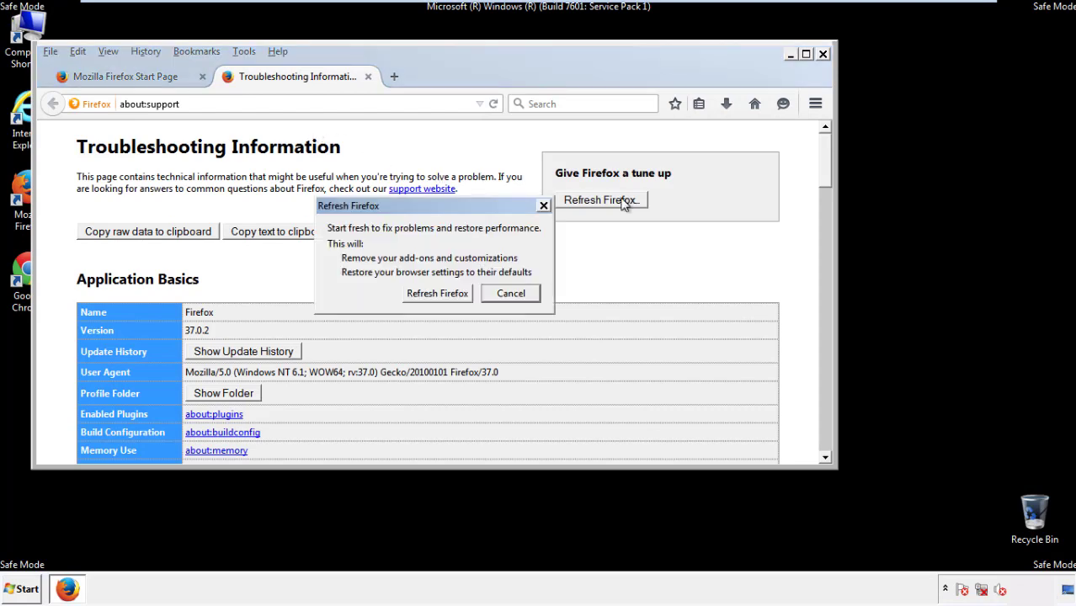
left_click(437, 293)
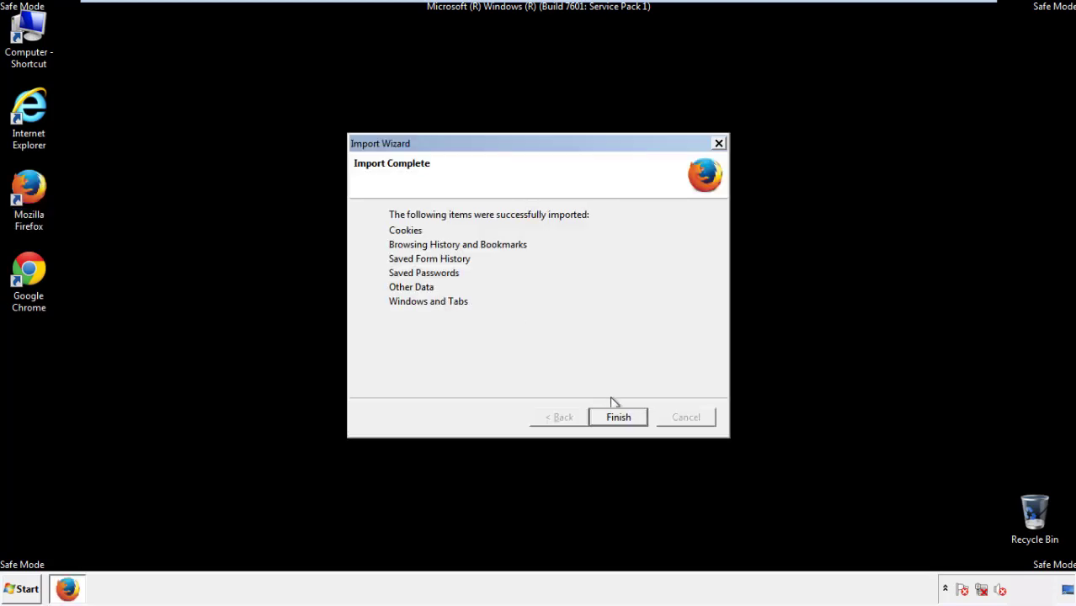
left_click(619, 417)
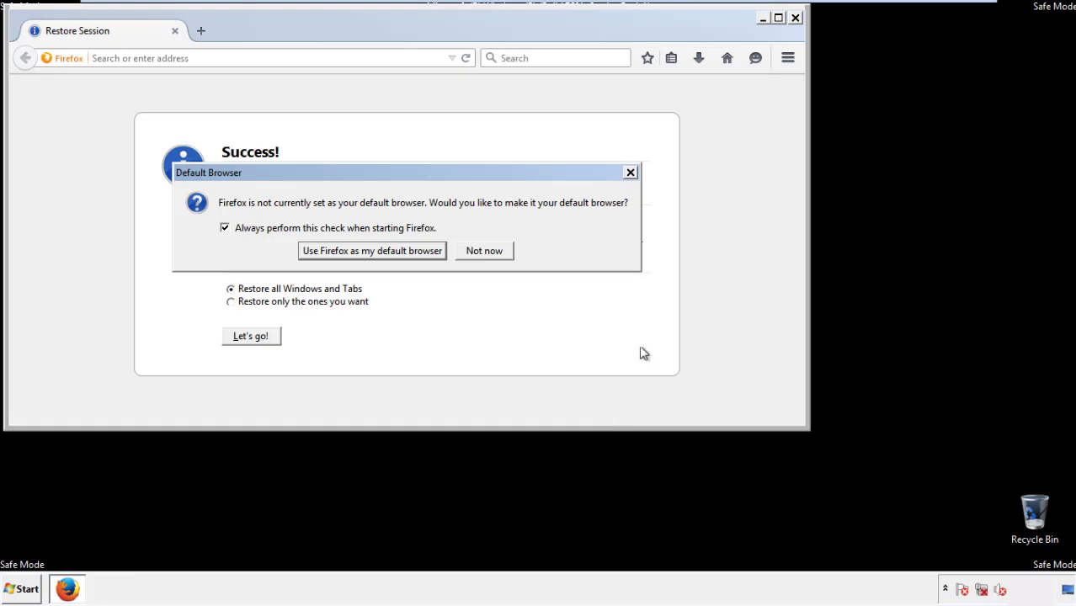
left_click(485, 252)
left_click(796, 18)
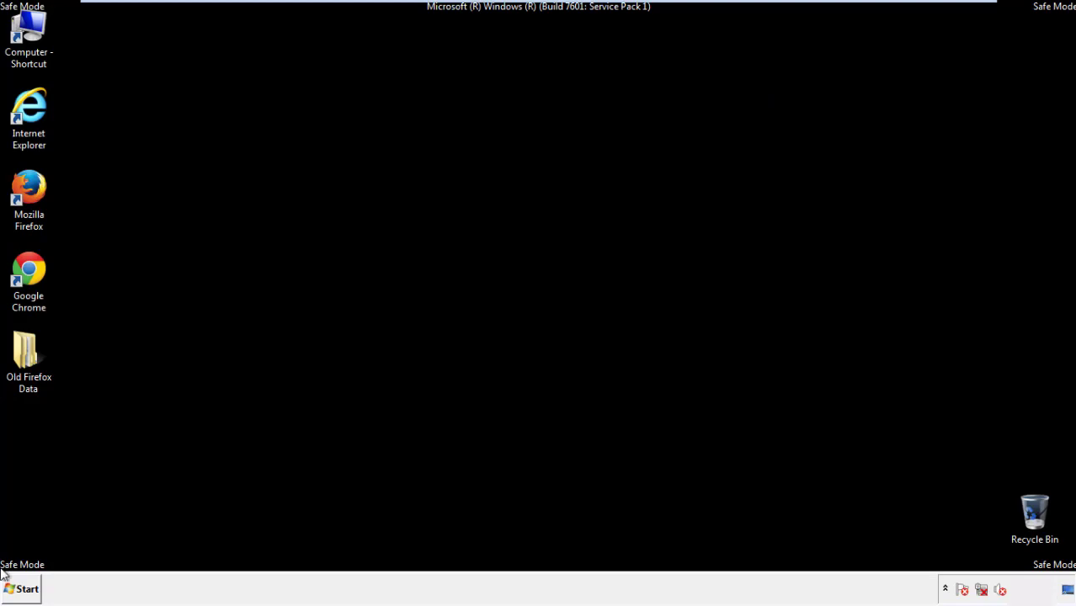
- Launch Google Chrome and choose Don't ask again on the default-browser prompt
left_click(26, 270)
double_click(27, 267)
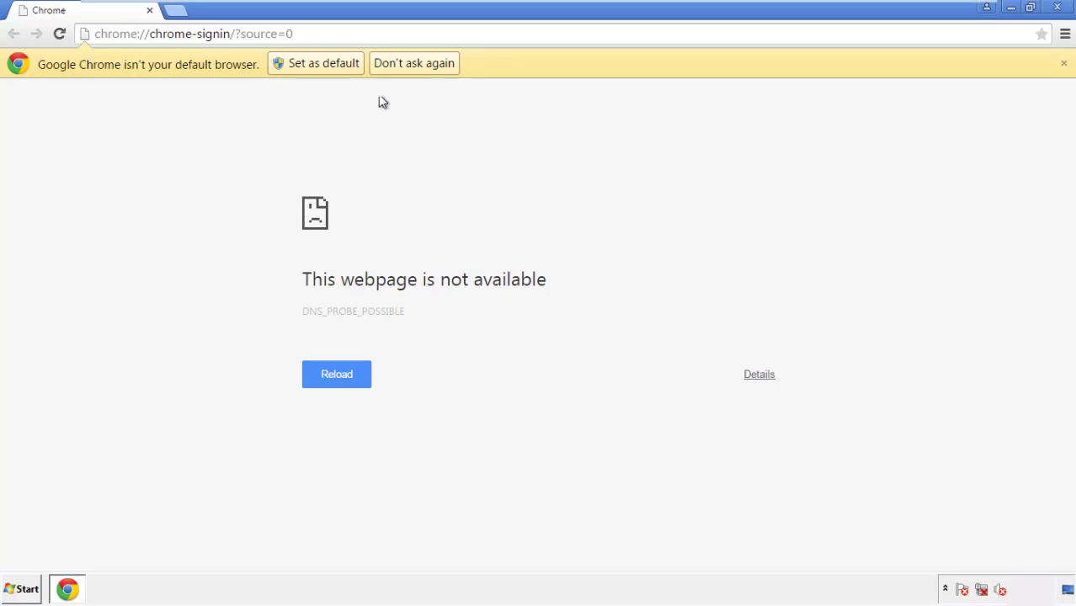
left_click(433, 66)
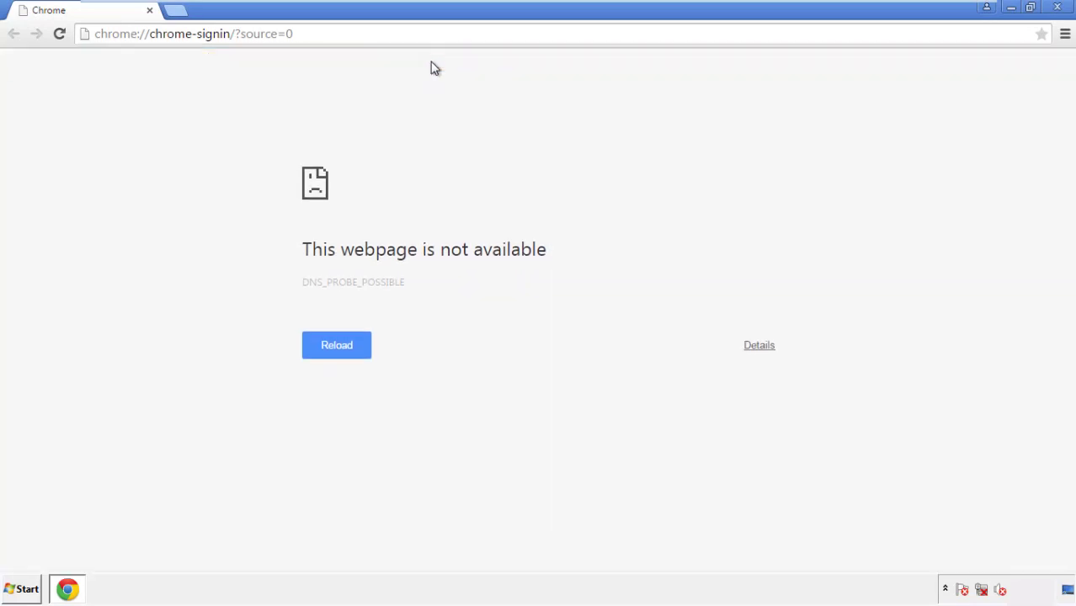
left_click(1065, 36)
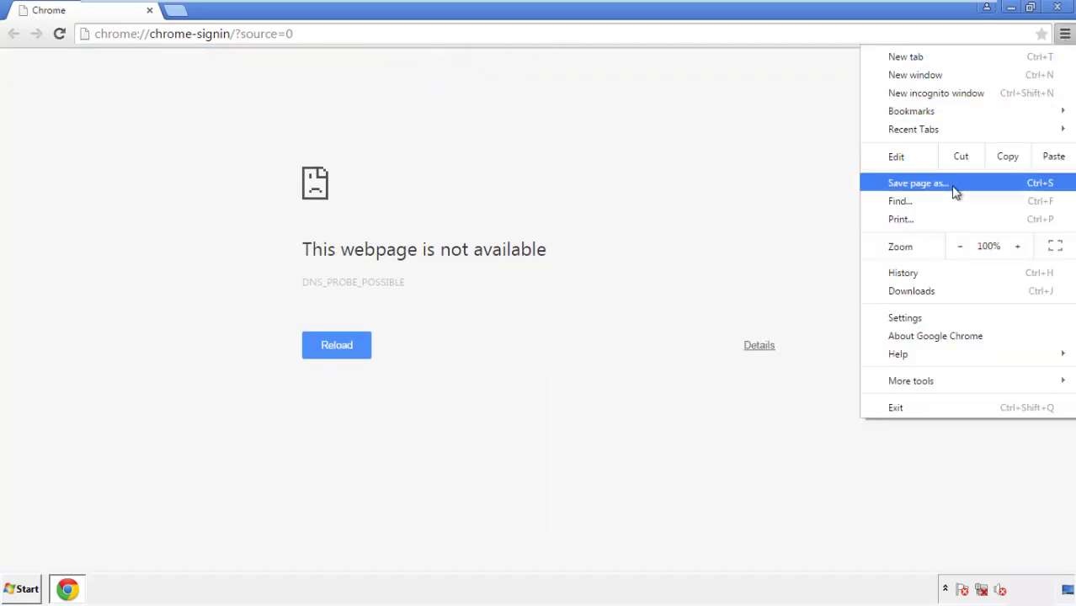
- Clear Chrome browsing data from the beginning of time, including autofill form data
left_click(911, 318)
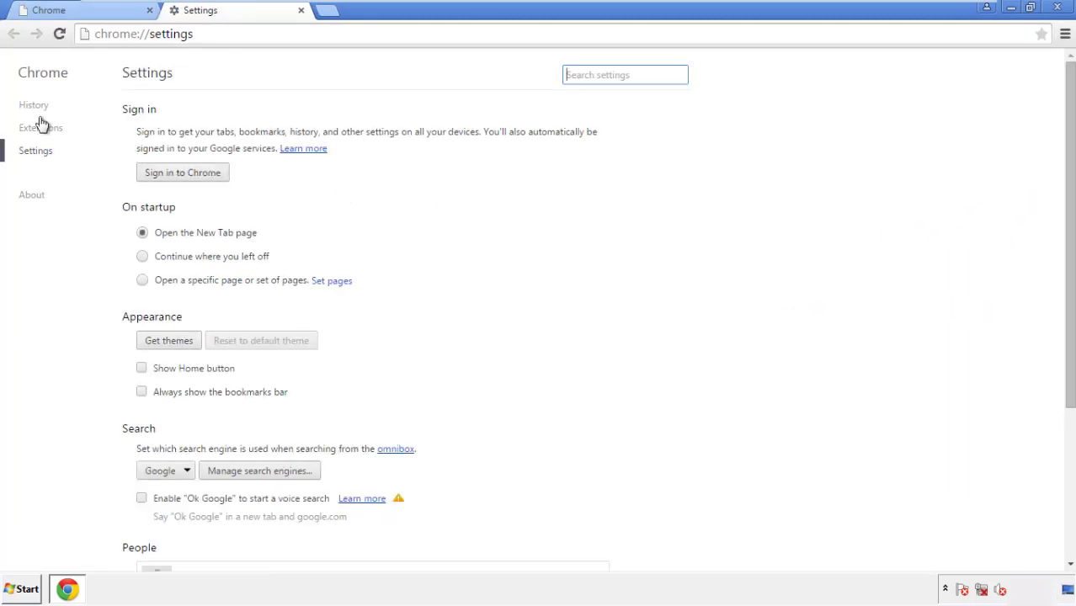
left_click(38, 109)
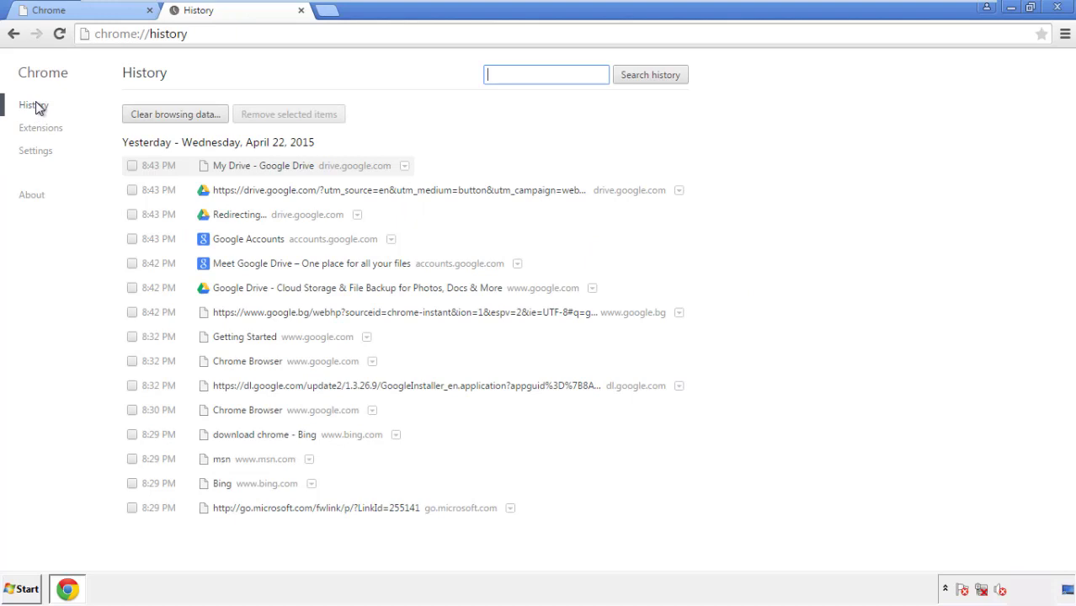
left_click(162, 117)
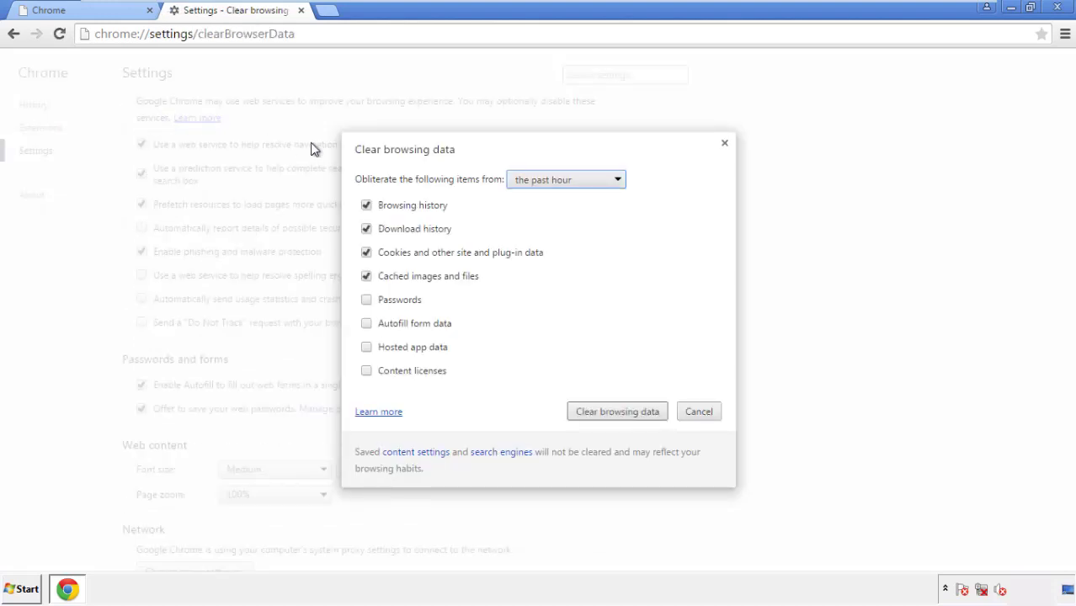
left_click(542, 180)
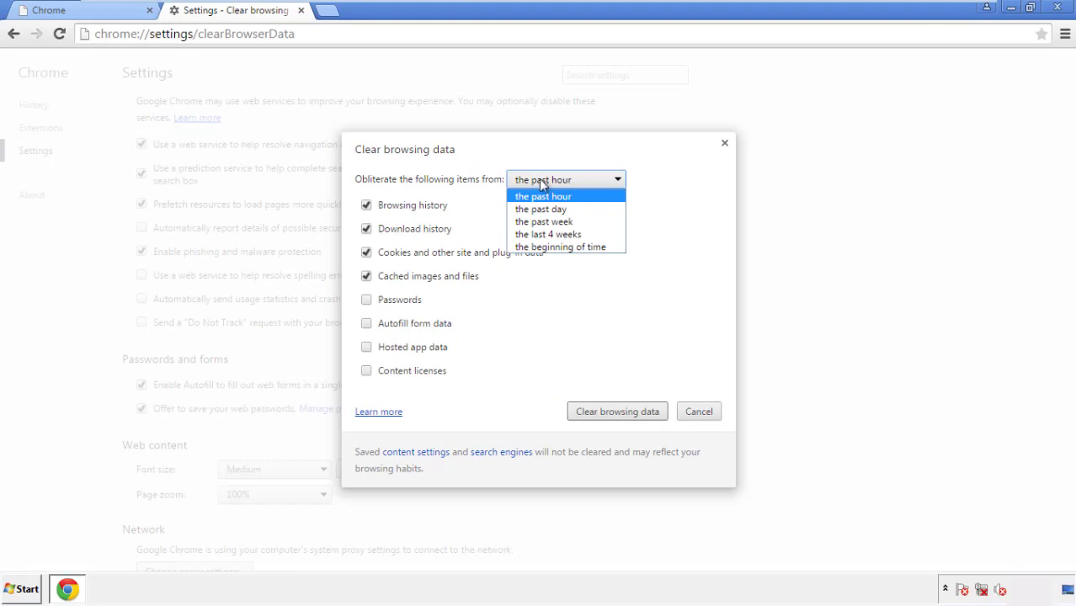
left_click(539, 248)
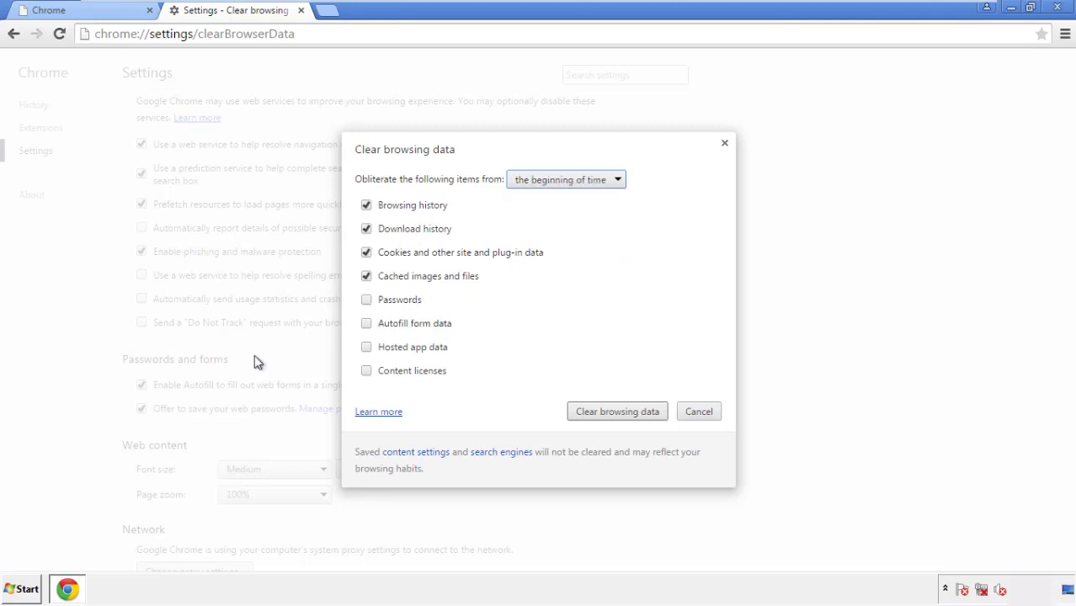
left_click(371, 325)
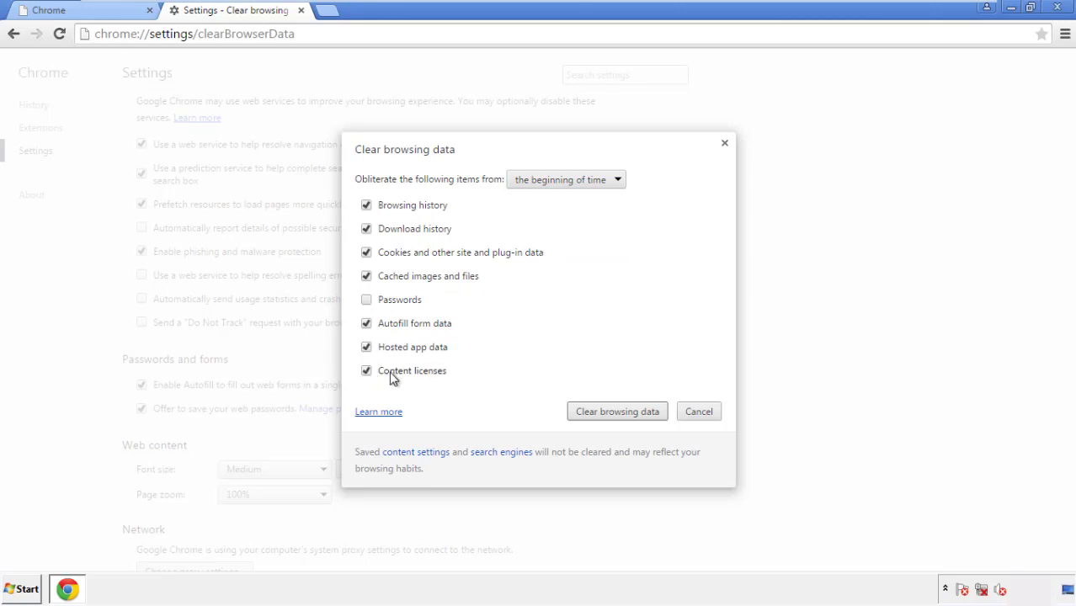
left_click(603, 415)
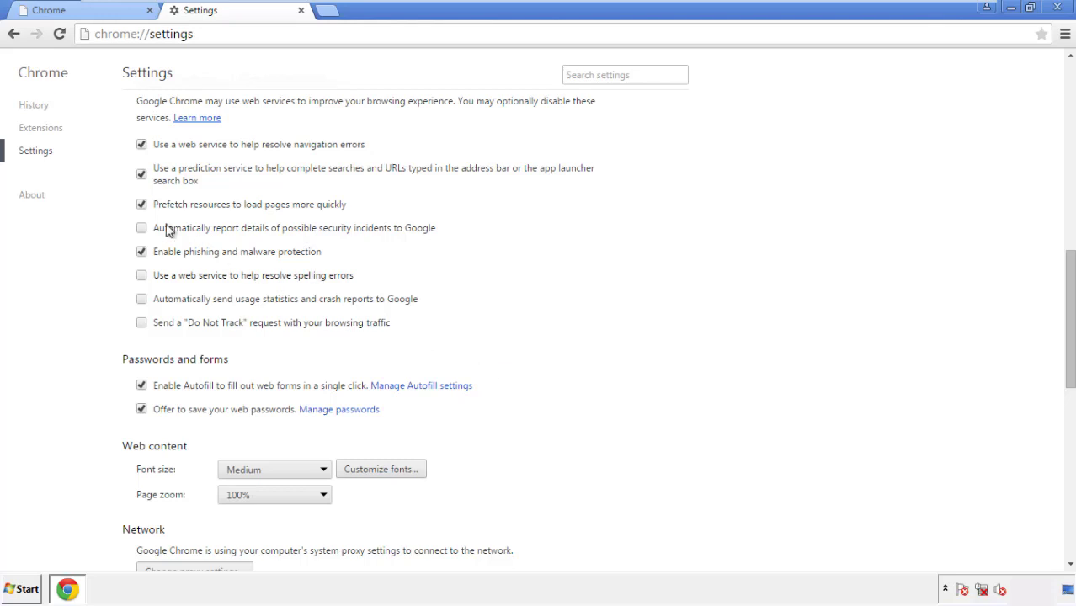
- Reset all Chrome settings to their defaults and close the browser
left_click_drag(1070, 268, 1067, 452)
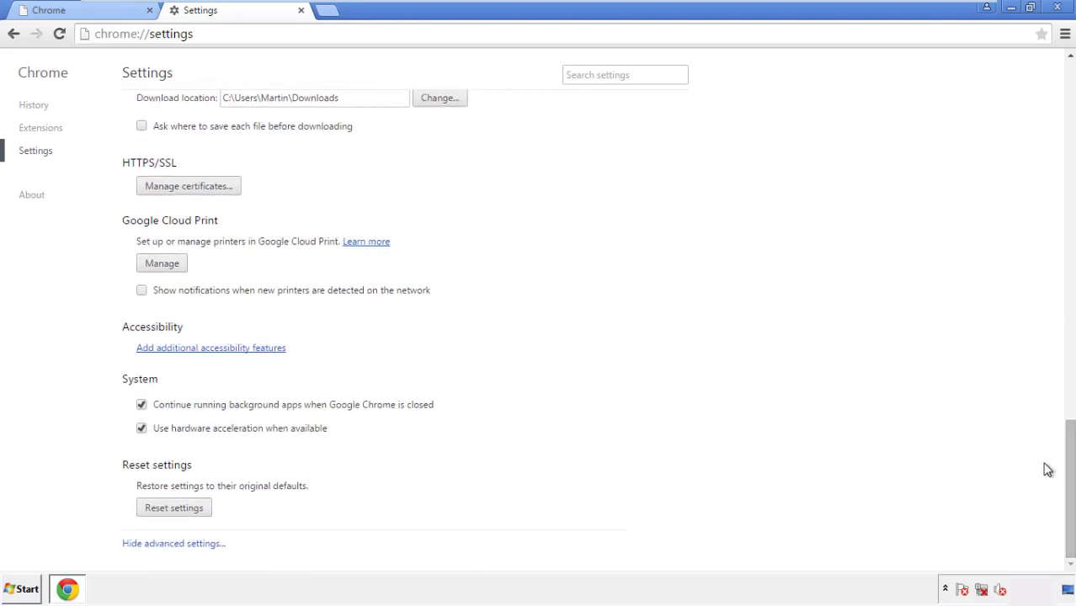
left_click(172, 509)
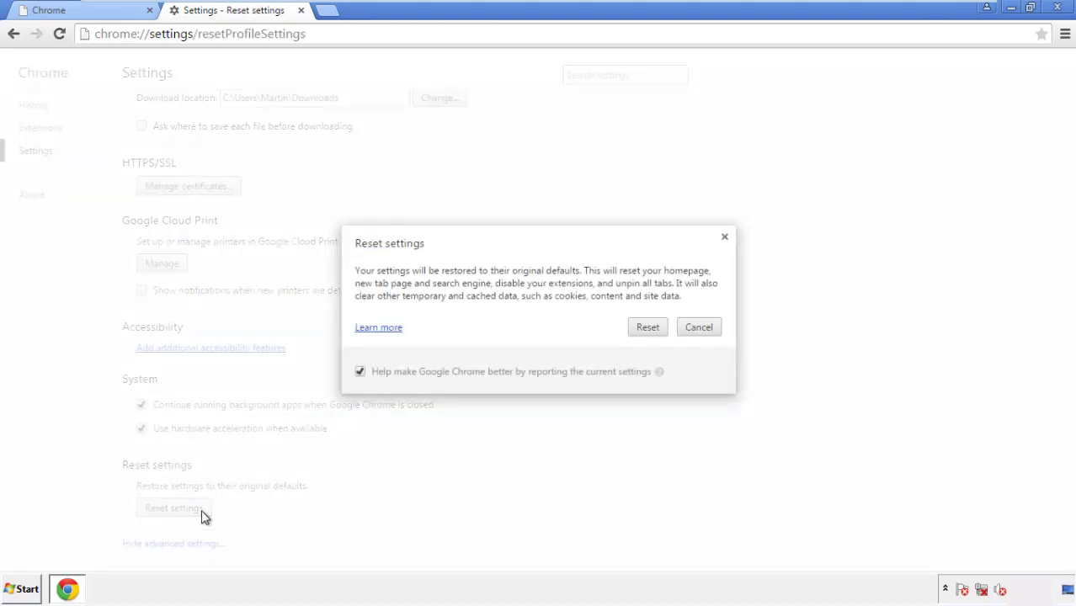
left_click(647, 328)
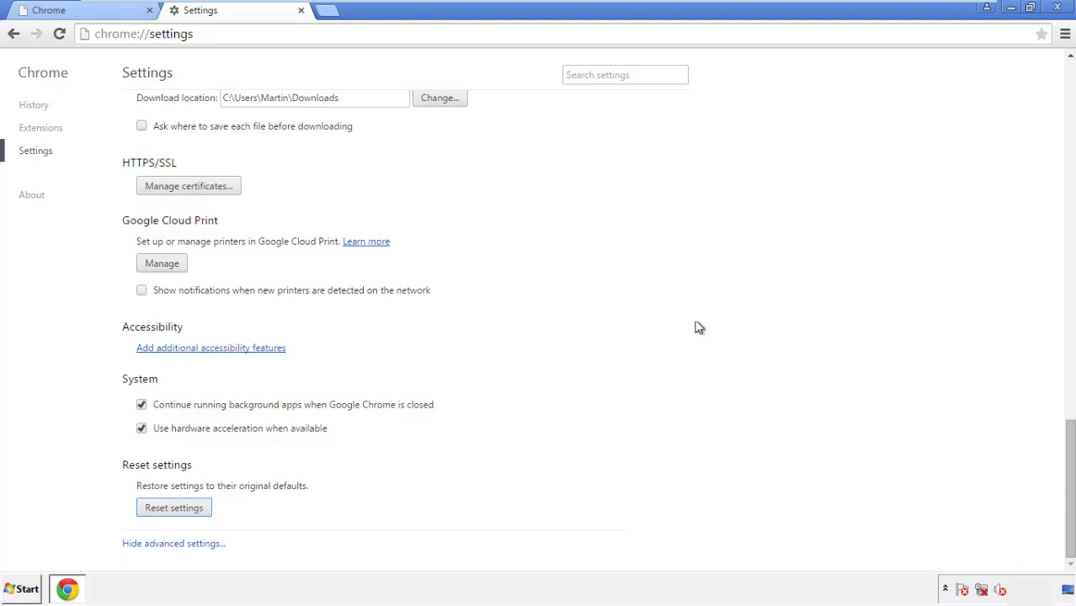
left_click(1057, 7)
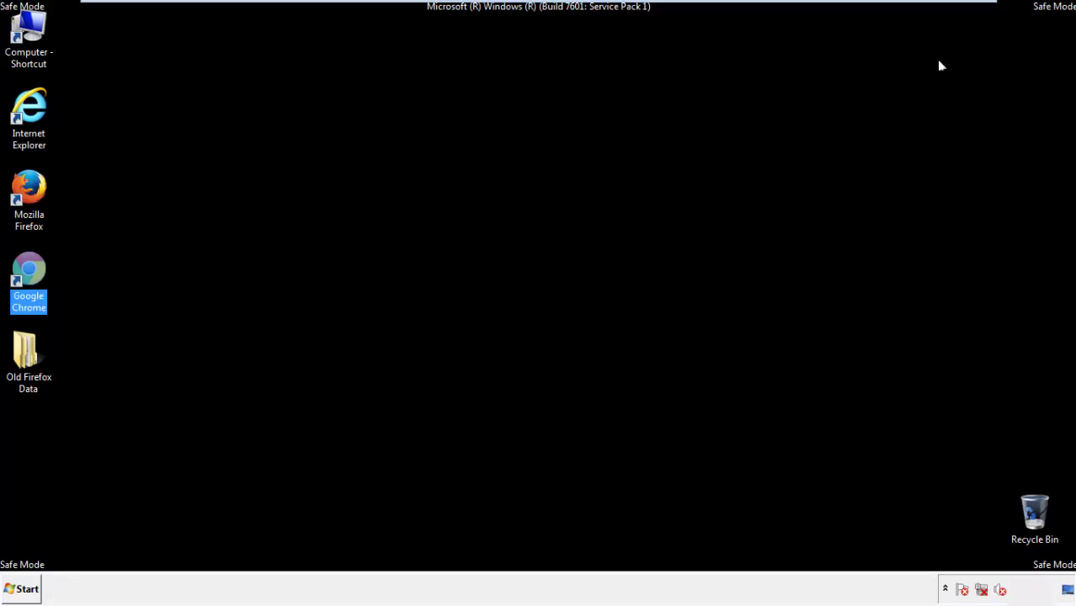
- Launch Firefox, remove the Search Mine add-on in Add-ons, and close the browser
left_click(581, 271)
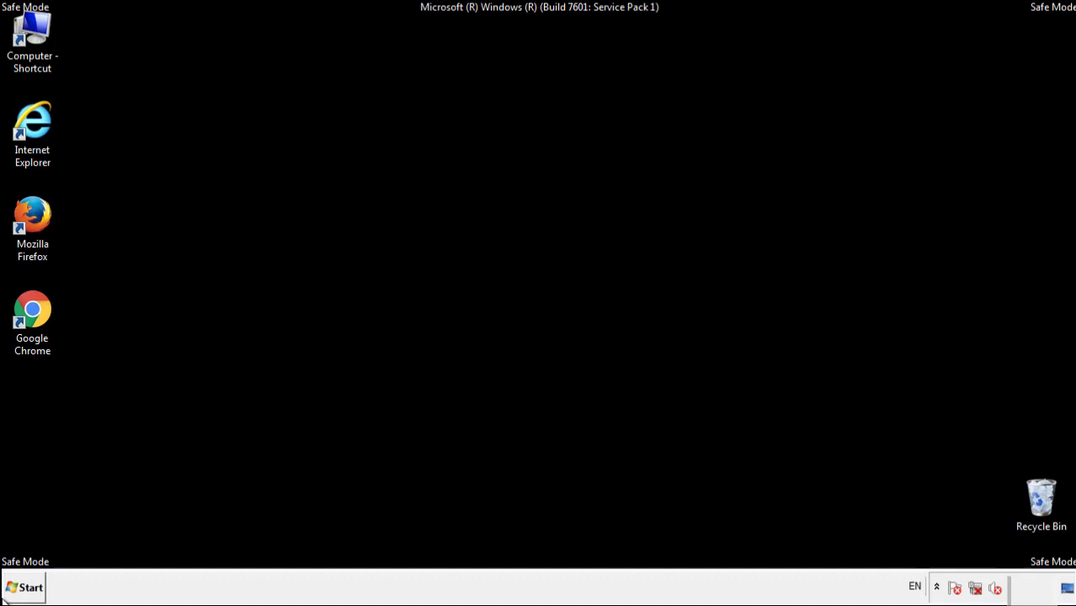
double_click(42, 210)
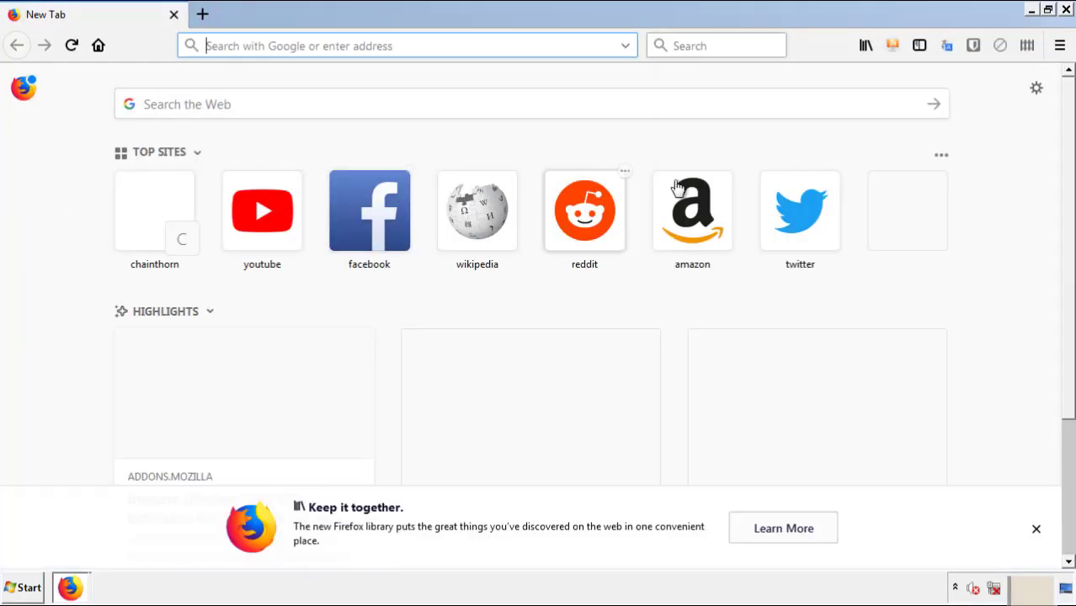
left_click(1060, 45)
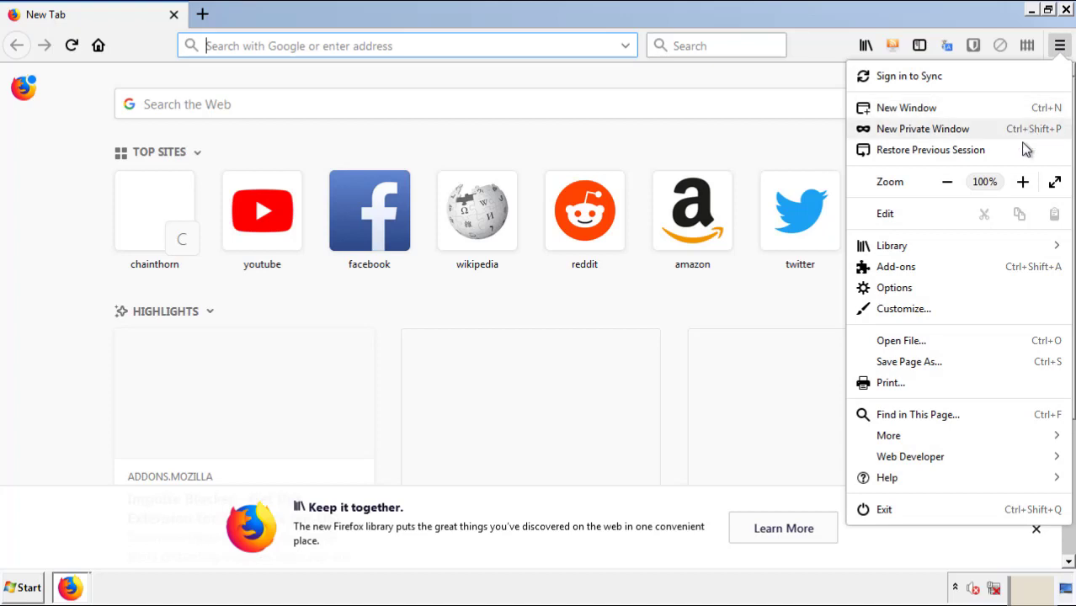
left_click(992, 273)
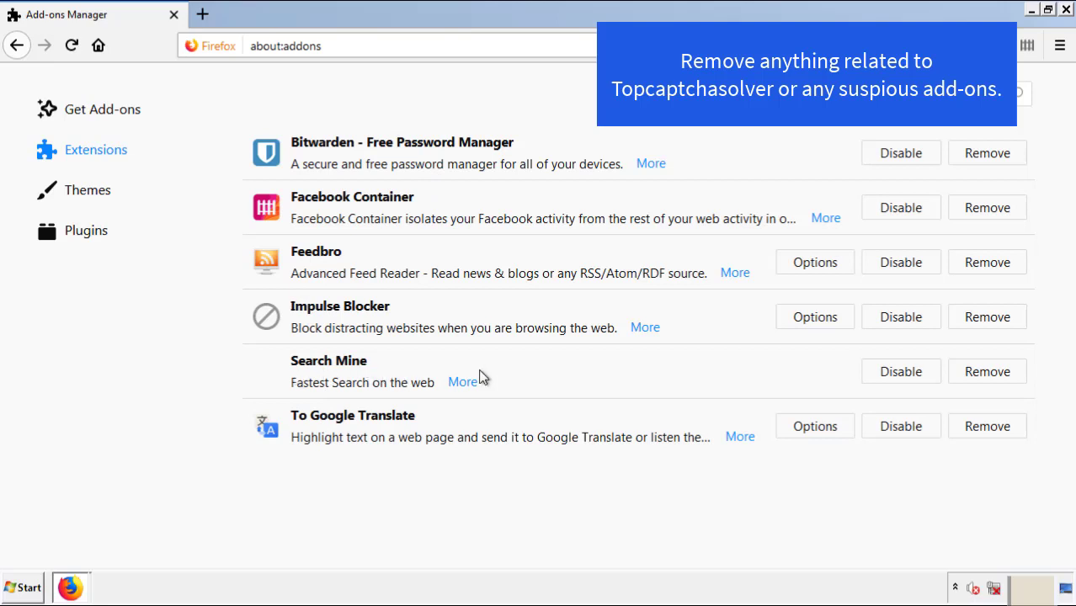
left_click(984, 377)
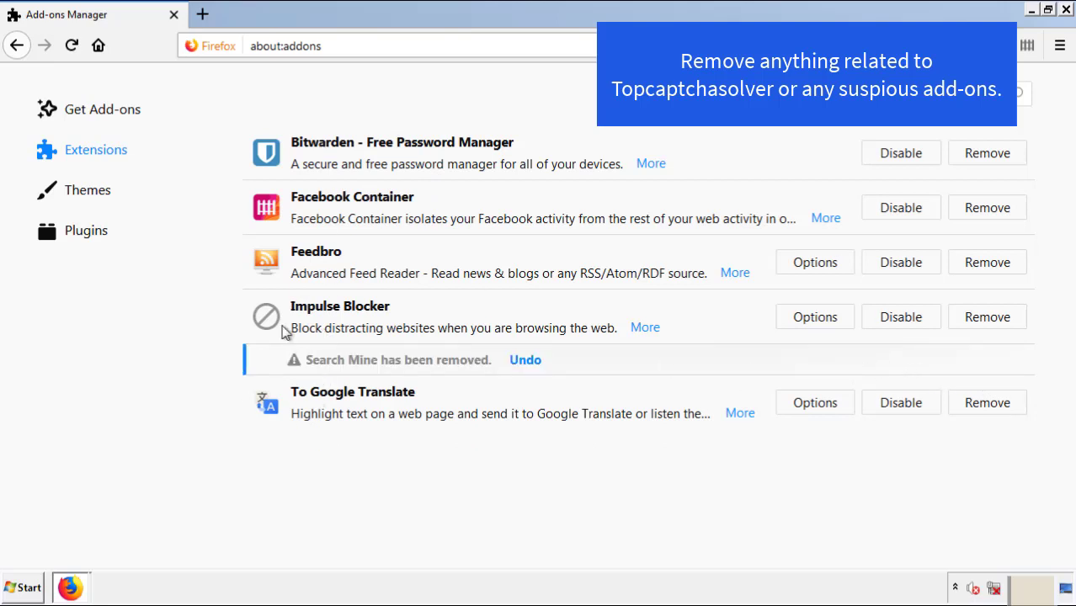
left_click(1067, 11)
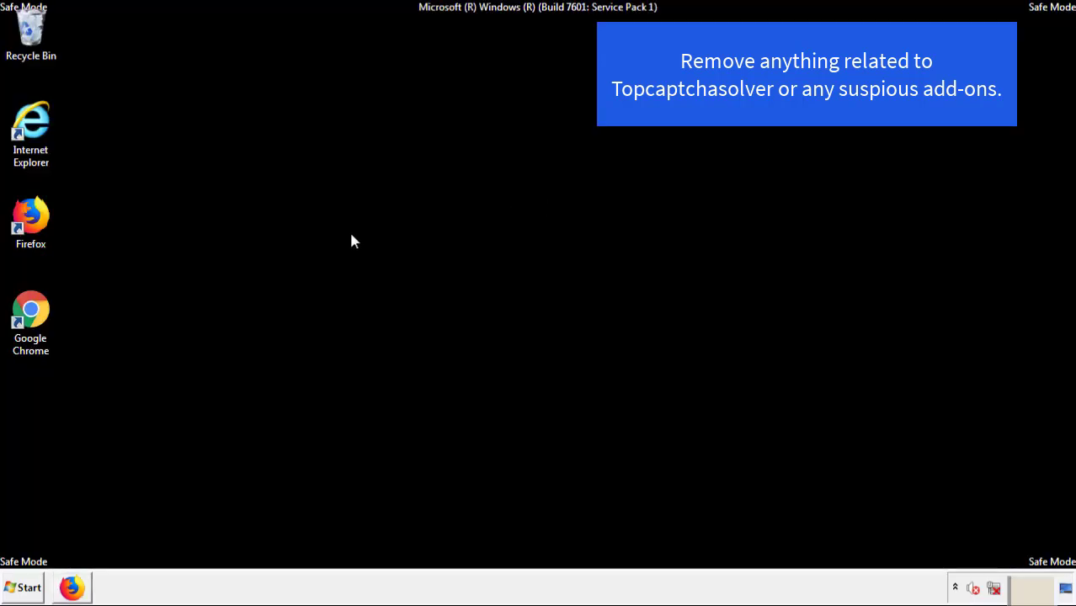
- Remove the Search Mine extension from Chrome's Extensions page and close Chrome
double_click(30, 329)
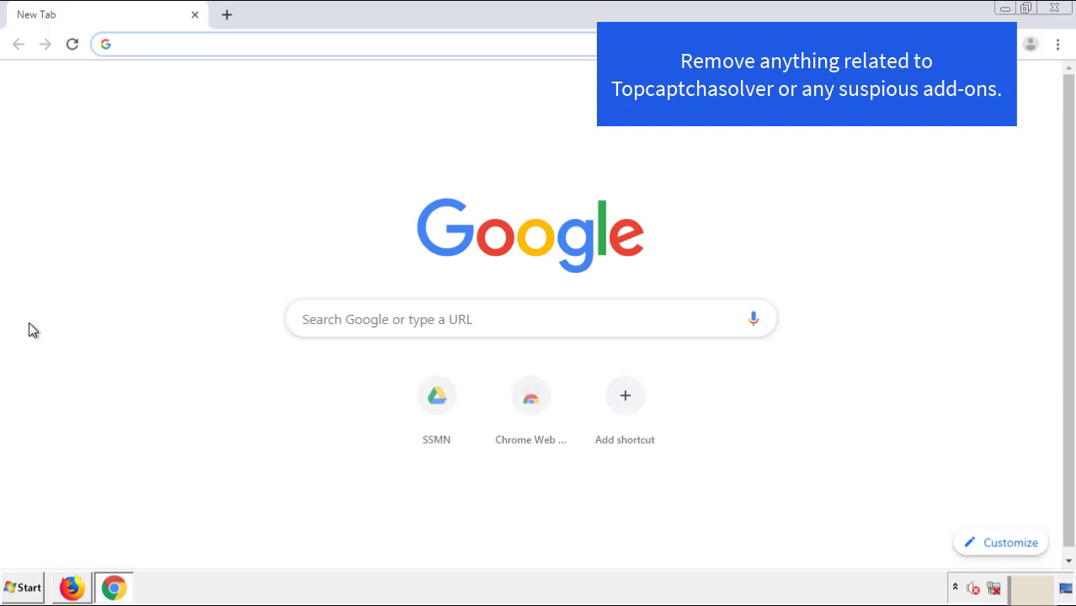
left_click(1058, 44)
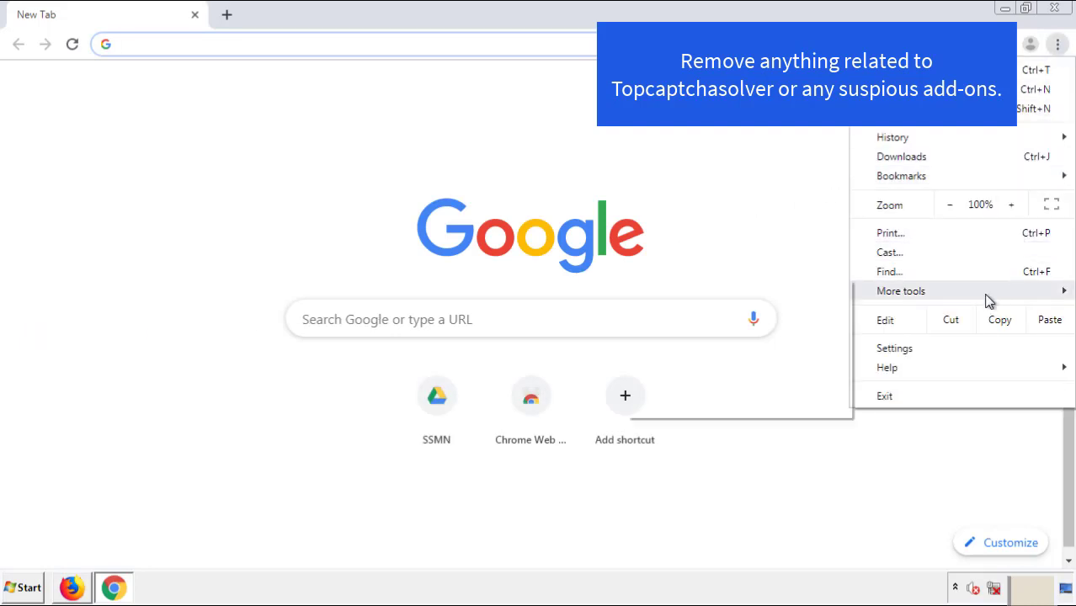
mouse_move(966, 296)
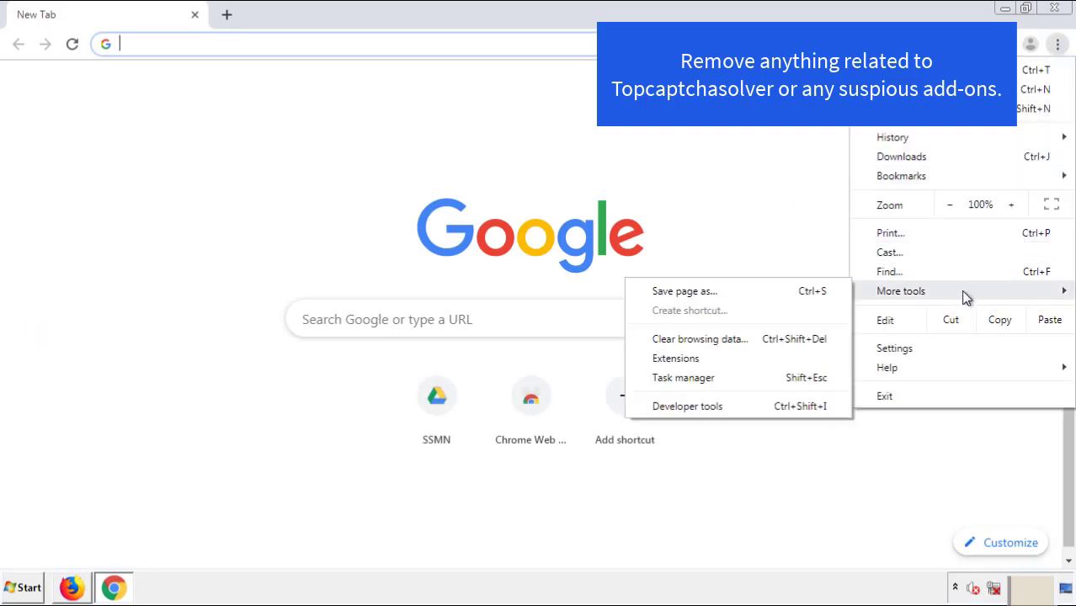
left_click(684, 358)
scroll(252, 244, "down", 7)
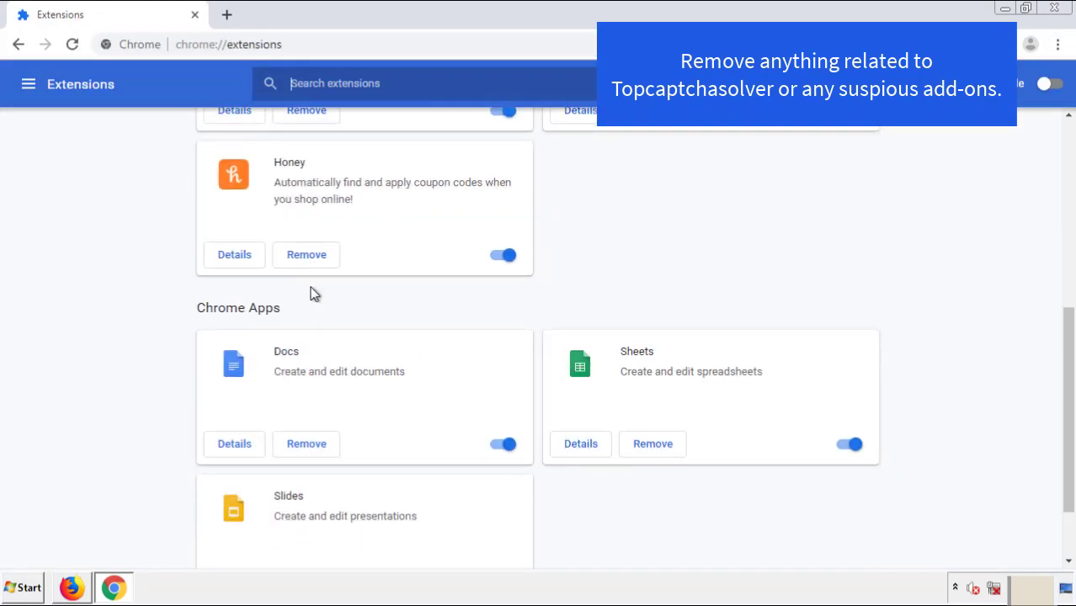
scroll(406, 307, "up", 8)
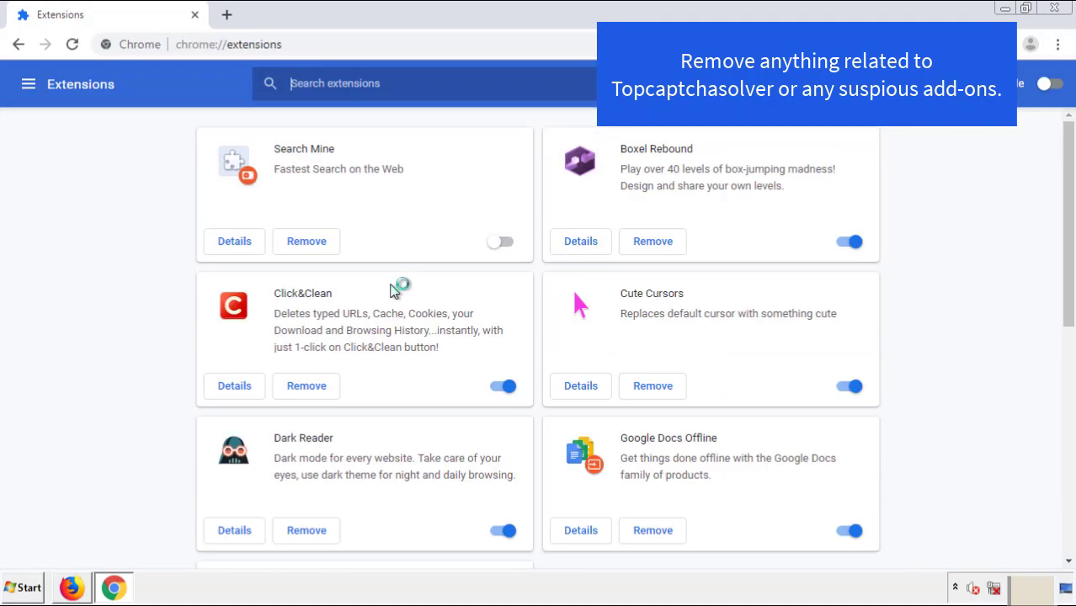
left_click(303, 244)
left_click(600, 140)
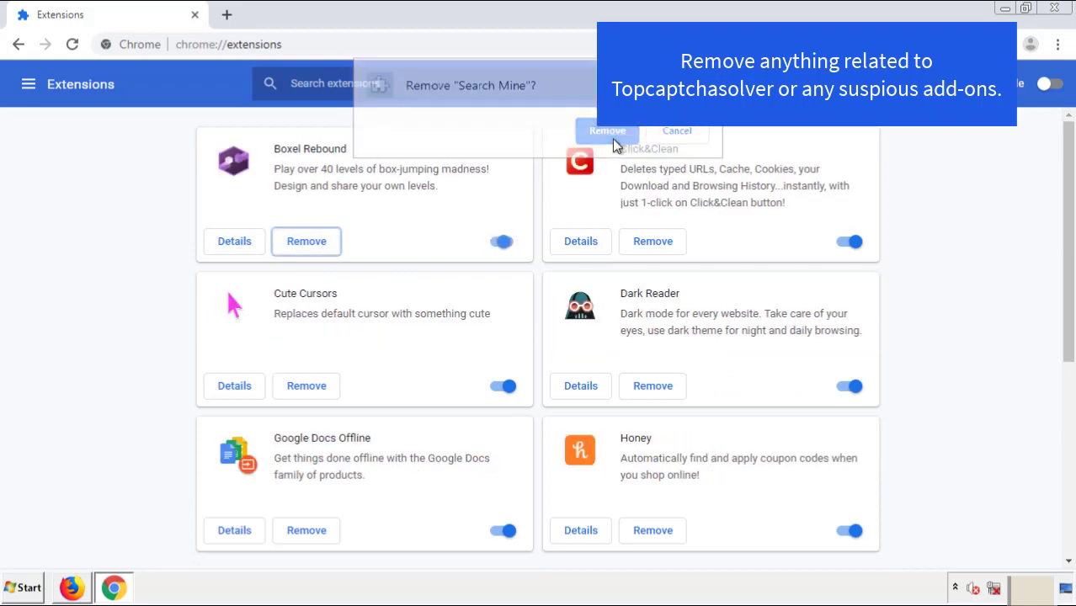
left_click(1066, 14)
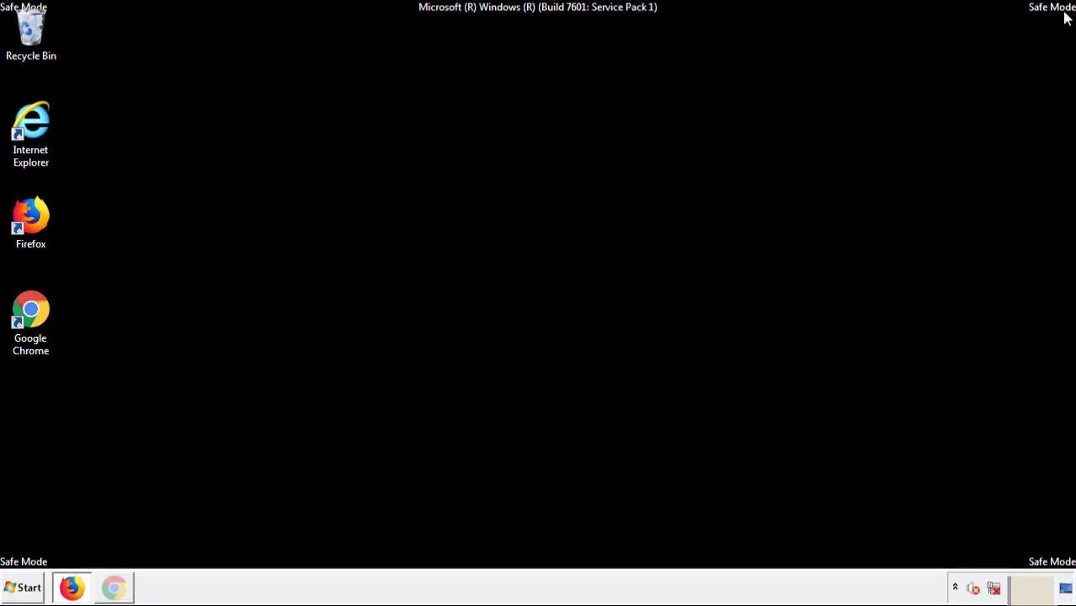
- Restart the PC from the Start menu's Shut down options
left_click(30, 589)
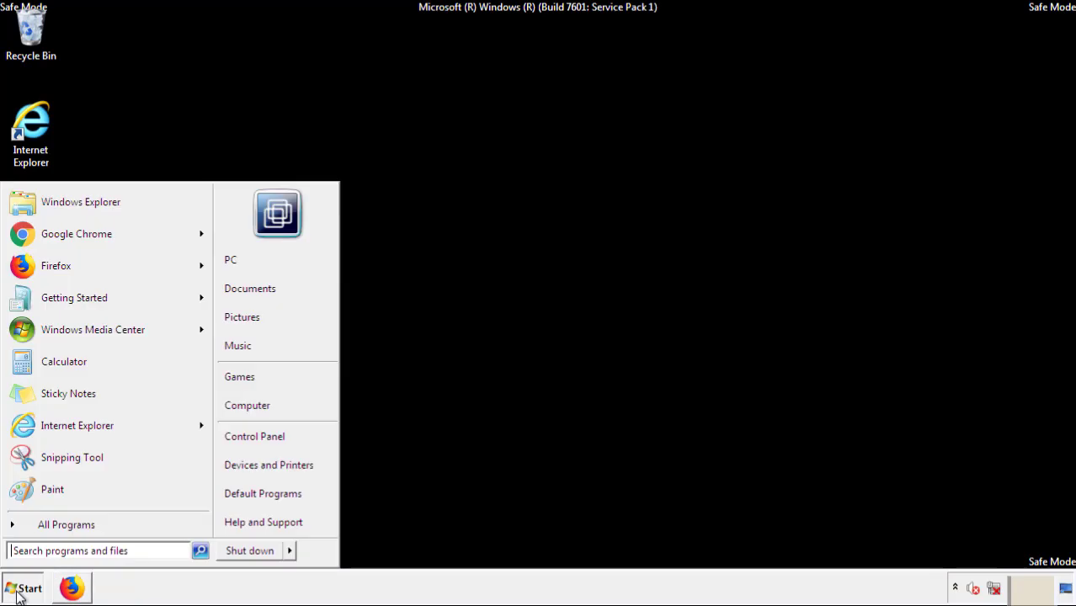
left_click(291, 552)
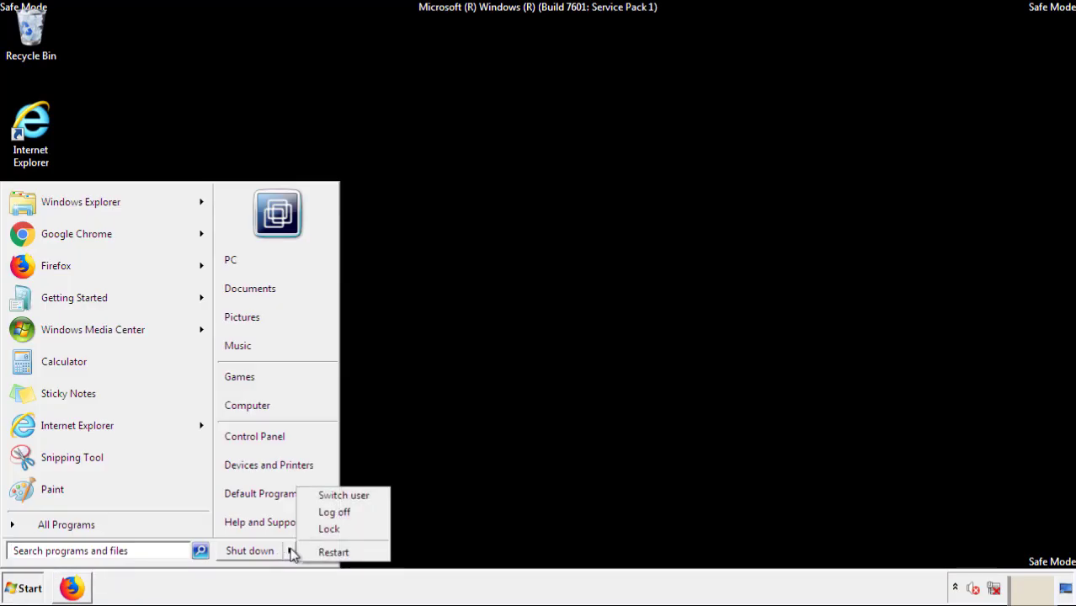
left_click(335, 552)
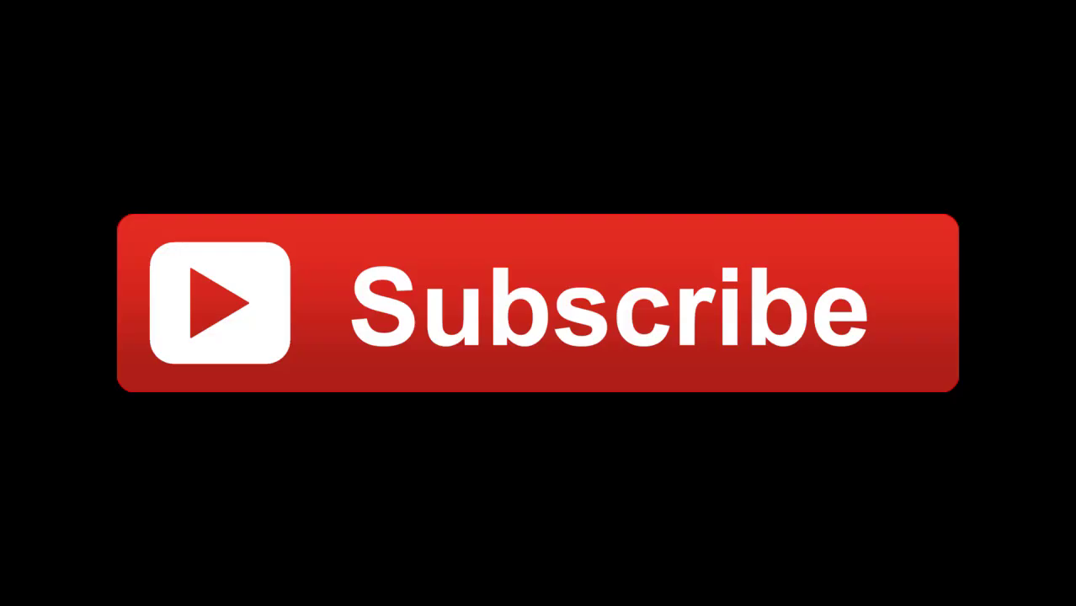